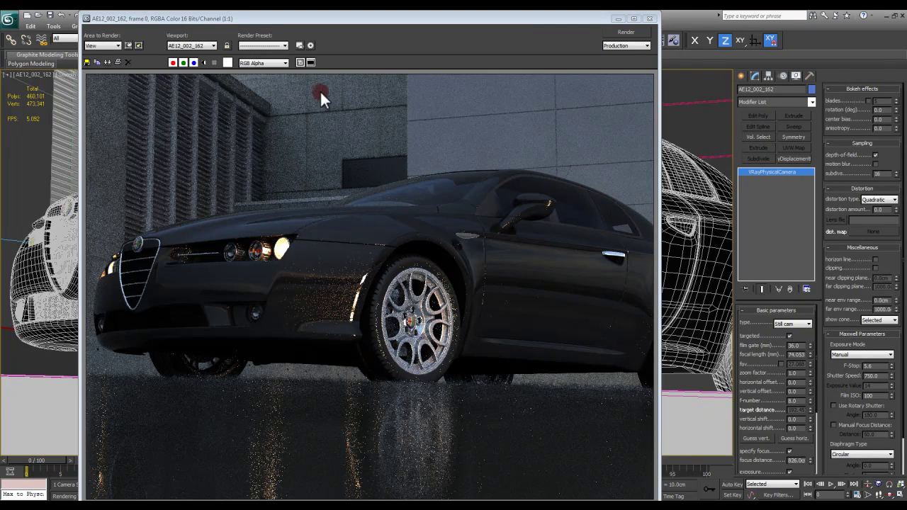
Examine the rendered frame of the car and close it.
left_click(649, 18)
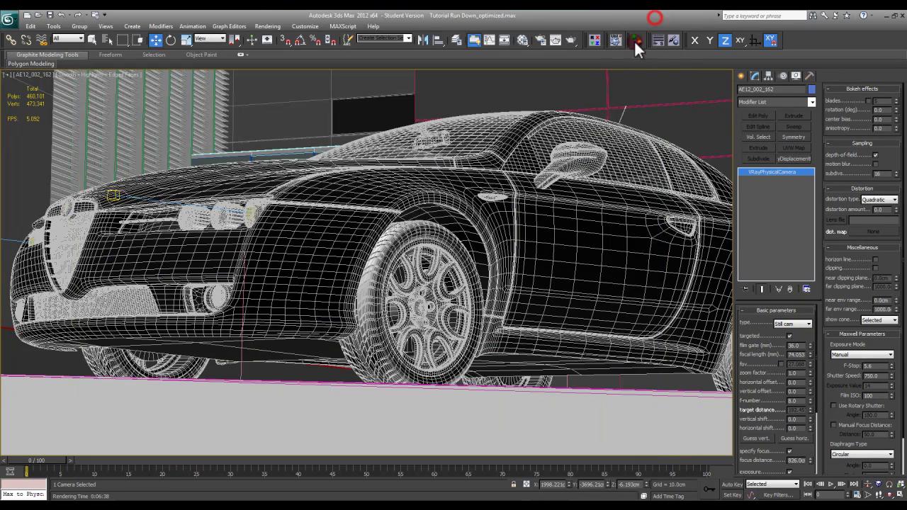
left_click(553, 42)
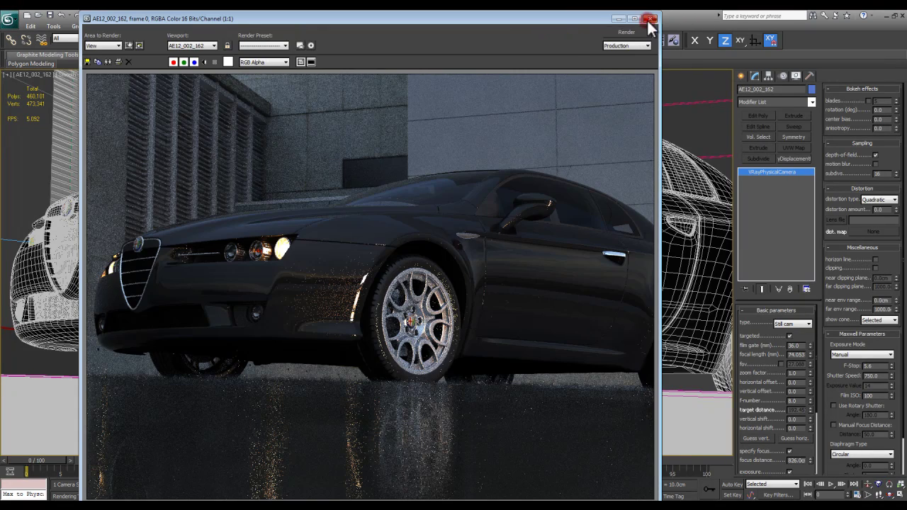
left_click(648, 20)
In the V-Ray render setup, set the irradiance map's HSph. subdivs to 200 and its interpolation samples to 180.
left_click(542, 39)
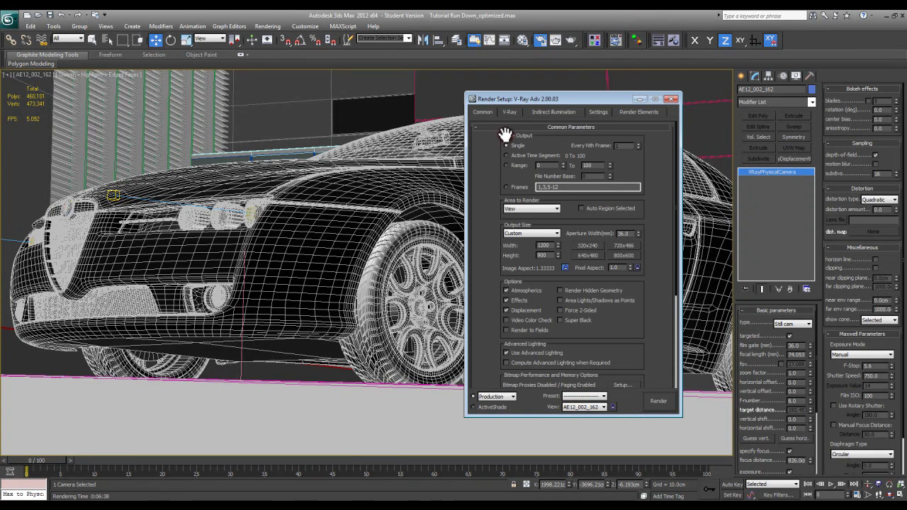
left_click(553, 113)
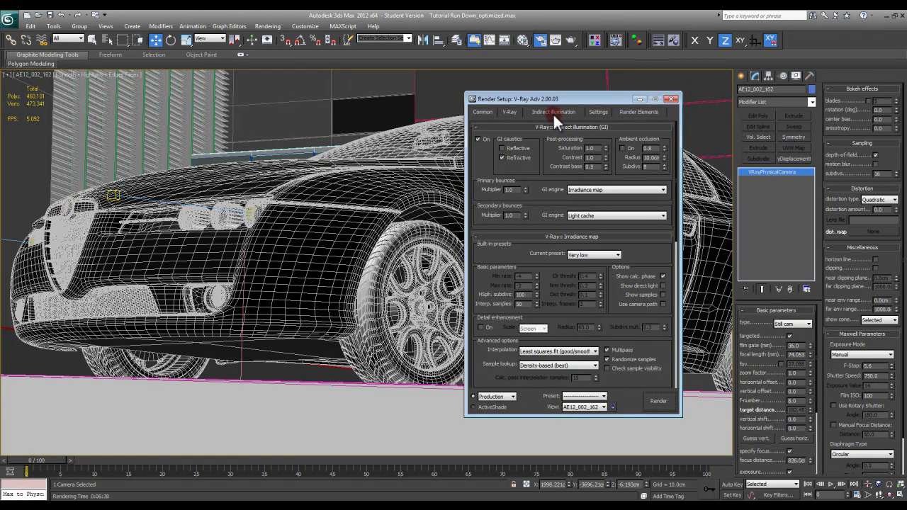
left_click_drag(553, 281, 557, 255)
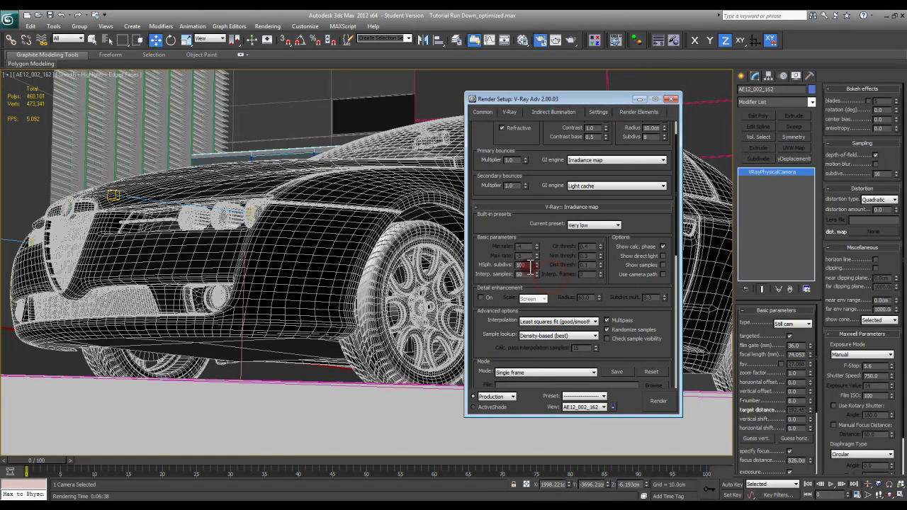
type("200")
key("Return")
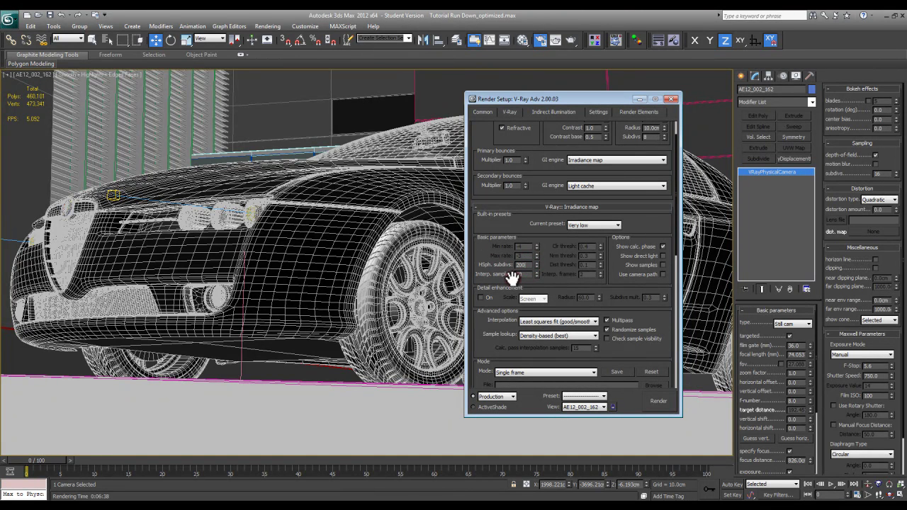
type("180")
key("Return")
Check the last rendered frame again and set the light cache subdivs to 250.
left_click(556, 44)
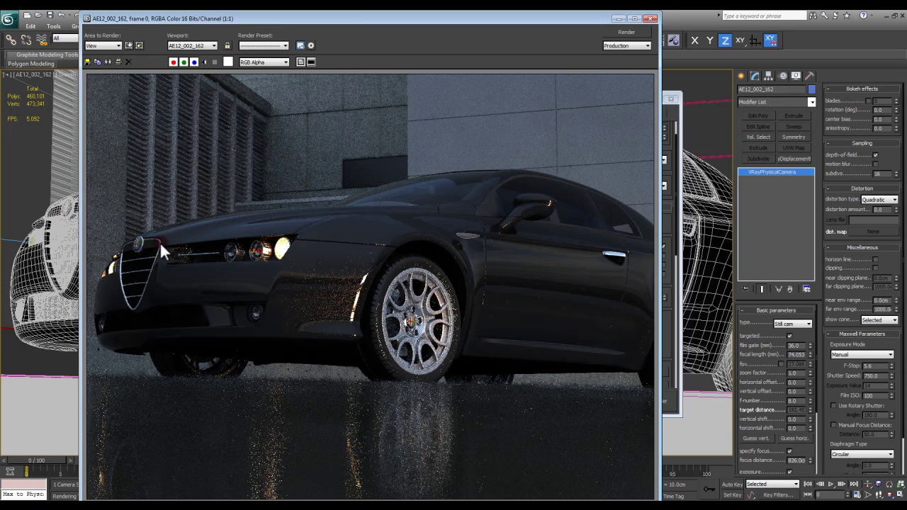
left_click(651, 18)
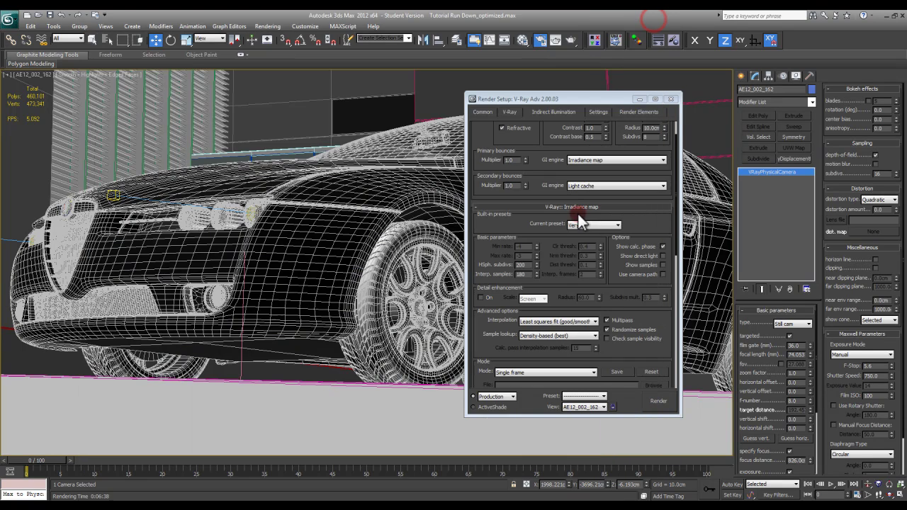
scroll(551, 245, "down", 2)
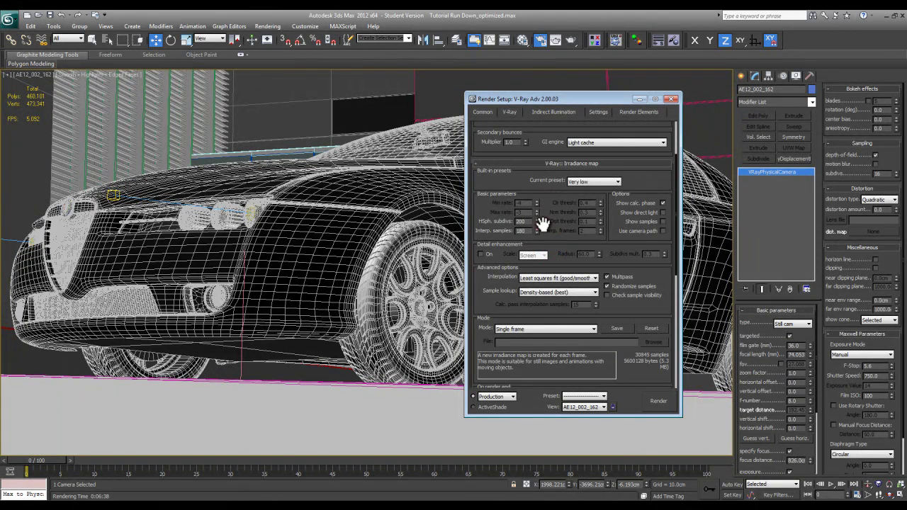
scroll(542, 217, "down", 2)
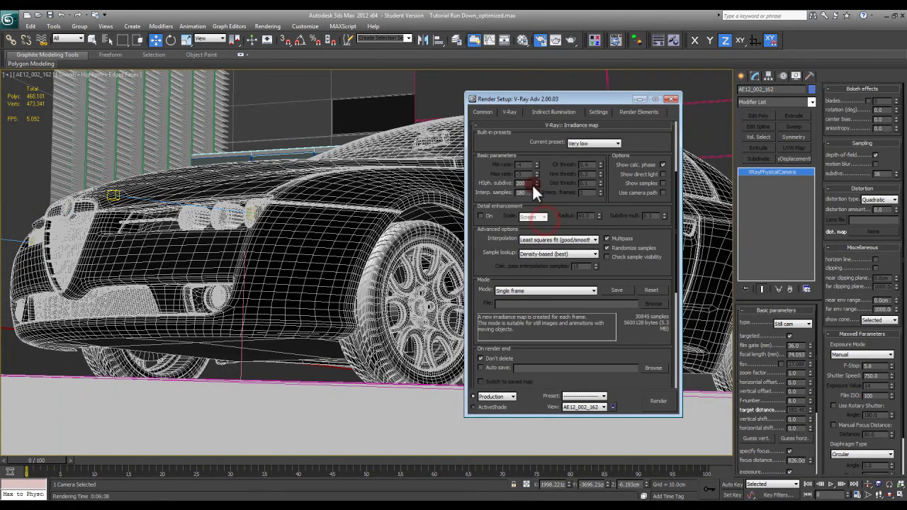
scroll(549, 193, "down", 6)
double_click(539, 298)
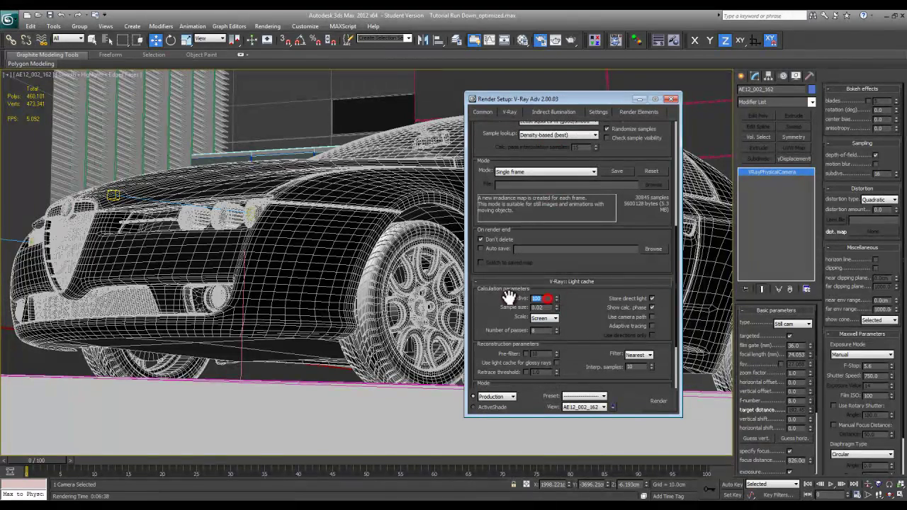
type("250")
key("Return")
Review the irradiance map, light cache, DMC sampler and image sampler settings of the renderer.
left_click_drag(573, 303, 572, 310)
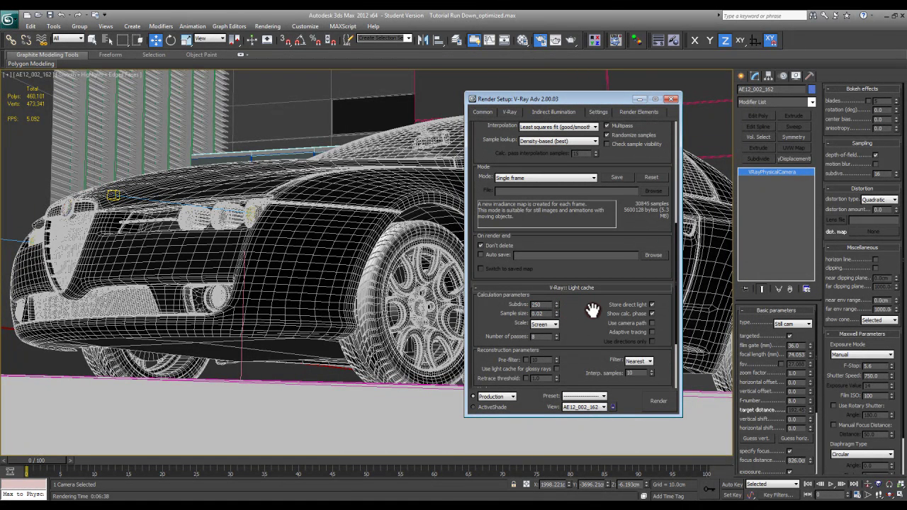
mouse_move(580, 311)
left_mouse_down()
mouse_move(542, 318)
mouse_move(573, 318)
mouse_move(571, 305)
mouse_move(539, 299)
mouse_move(573, 299)
mouse_move(575, 323)
left_mouse_up()
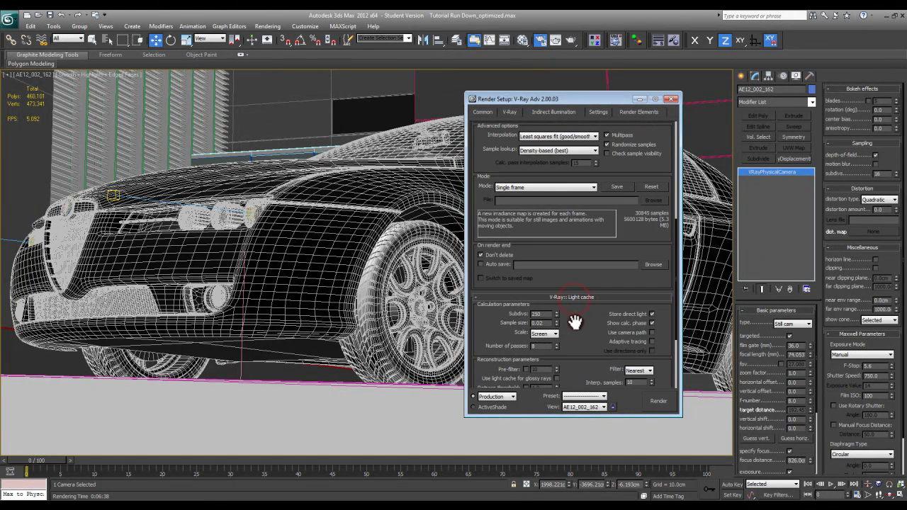
scroll(577, 315, "up", 5)
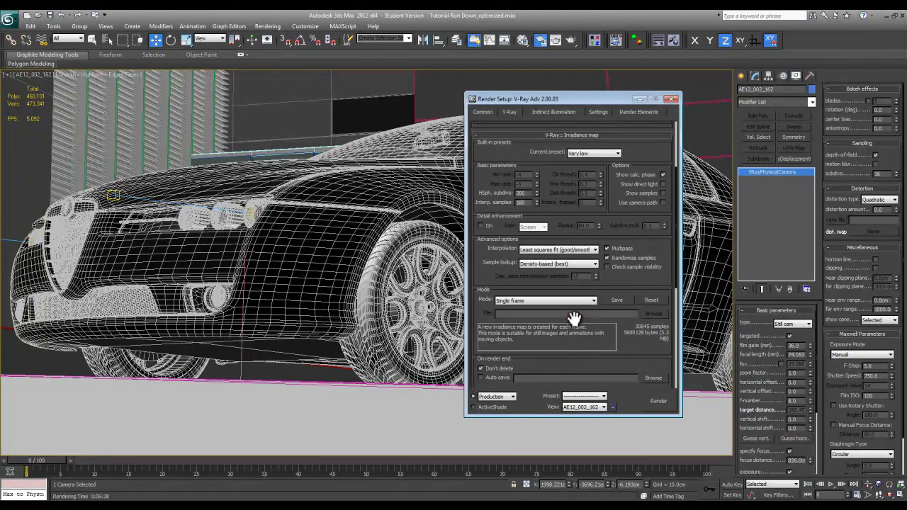
left_click(511, 107)
left_click(538, 106)
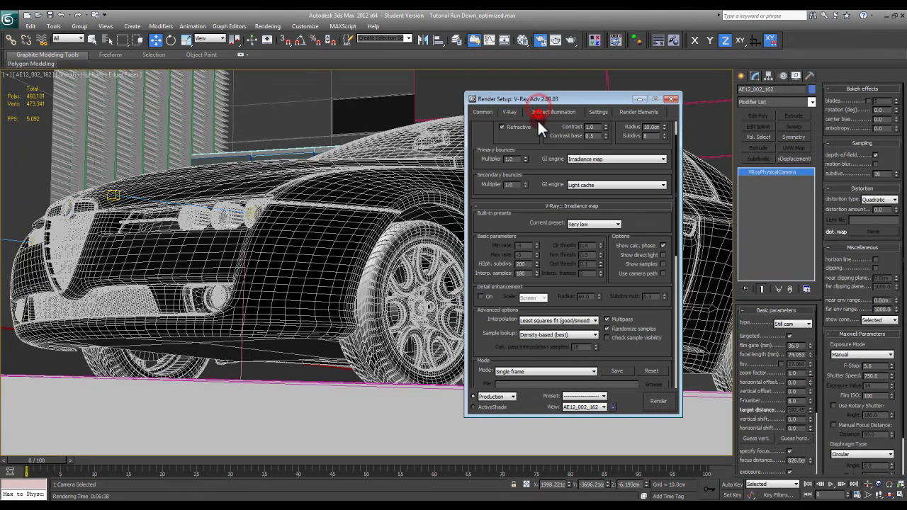
left_click_drag(532, 186, 517, 290)
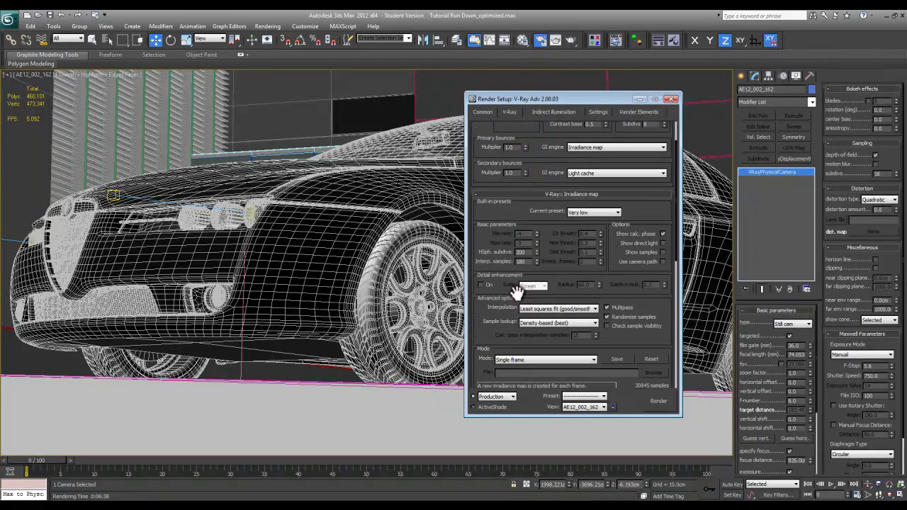
scroll(543, 289, "down", 5)
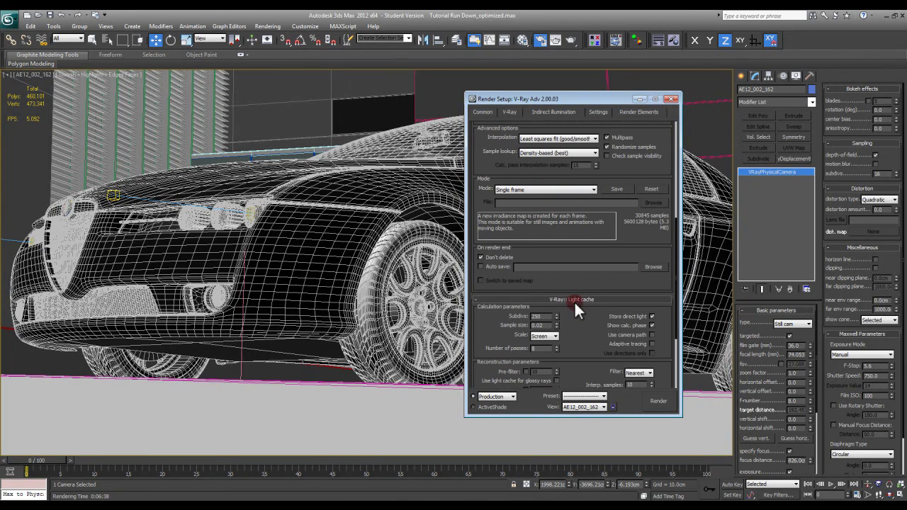
left_click(574, 300)
left_click(595, 112)
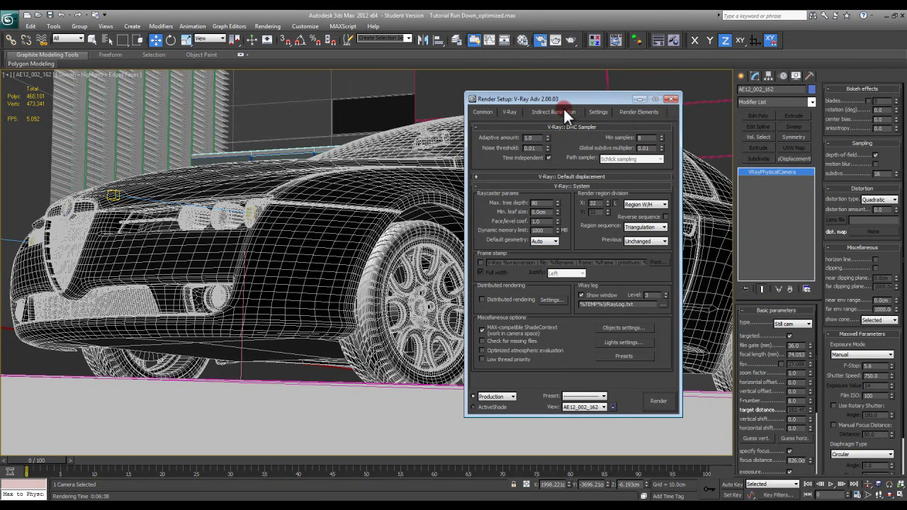
left_click(512, 112)
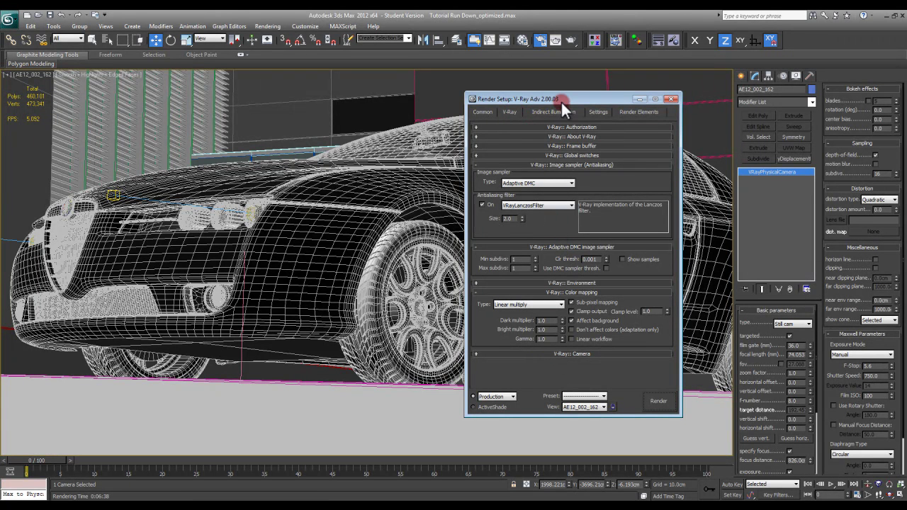
Check the render output size and set the Adaptive DMC image sampler's max subdivs to 2.
left_click_drag(560, 100, 563, 82)
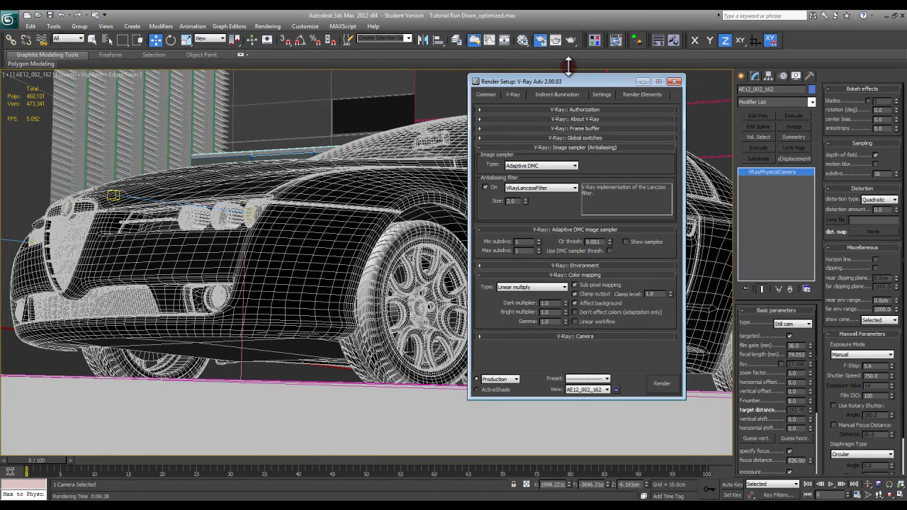
left_click_drag(525, 252, 498, 257)
left_click(487, 93)
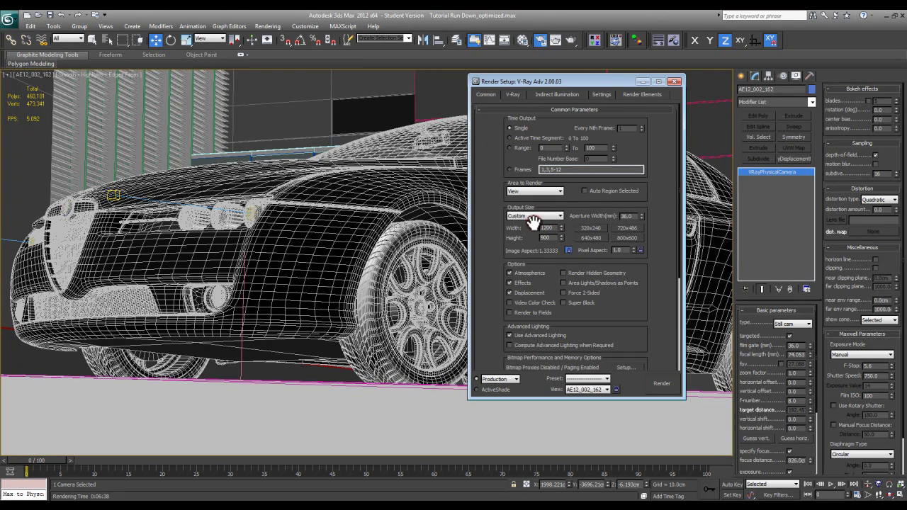
left_click(510, 94)
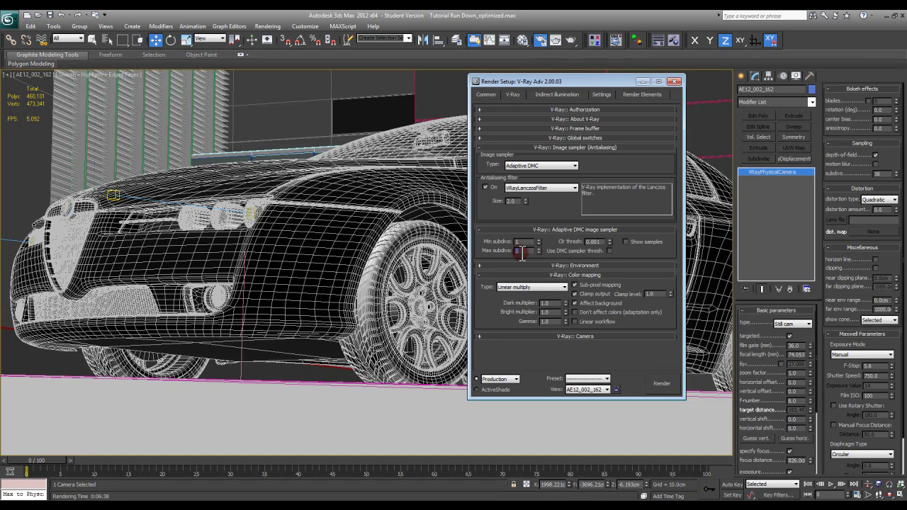
type("2")
double_click(520, 251)
left_click(532, 254)
left_click(617, 79)
Enable the V-Ray frame stamp and cut its text down to "render time: %rendertime".
left_click(602, 95)
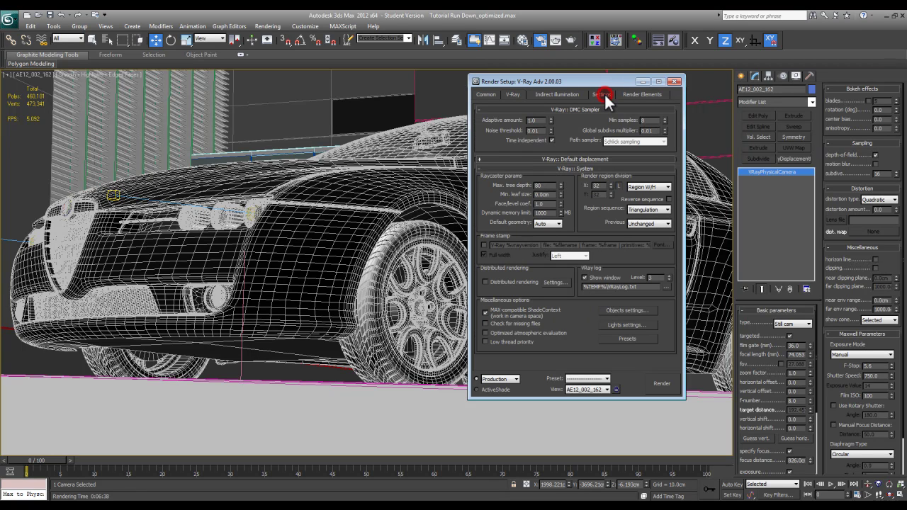
left_click(621, 208)
left_click(485, 245)
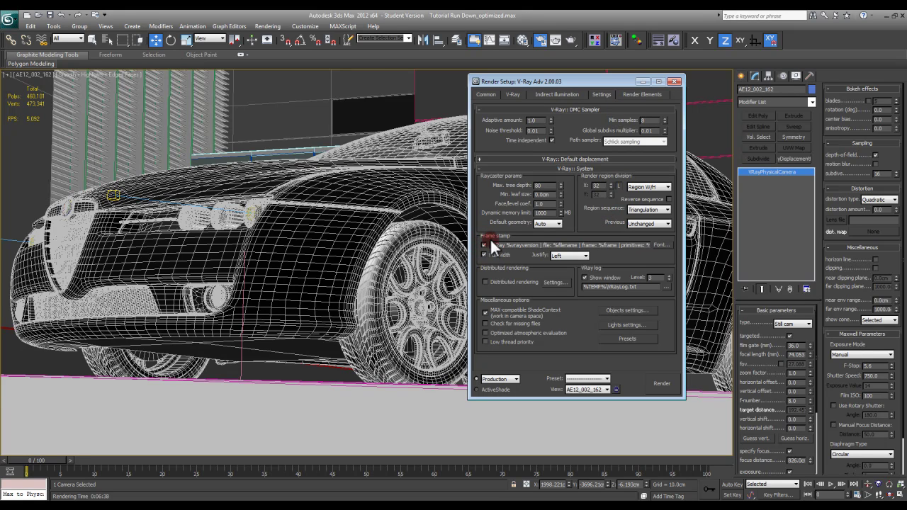
left_click_drag(638, 247, 751, 251)
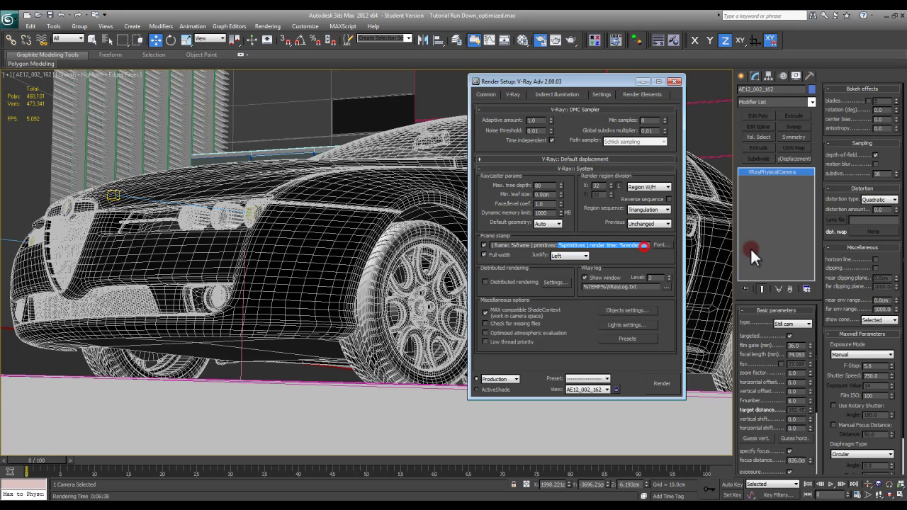
left_click(617, 245)
left_click(594, 246)
left_click_drag(593, 246, 441, 246)
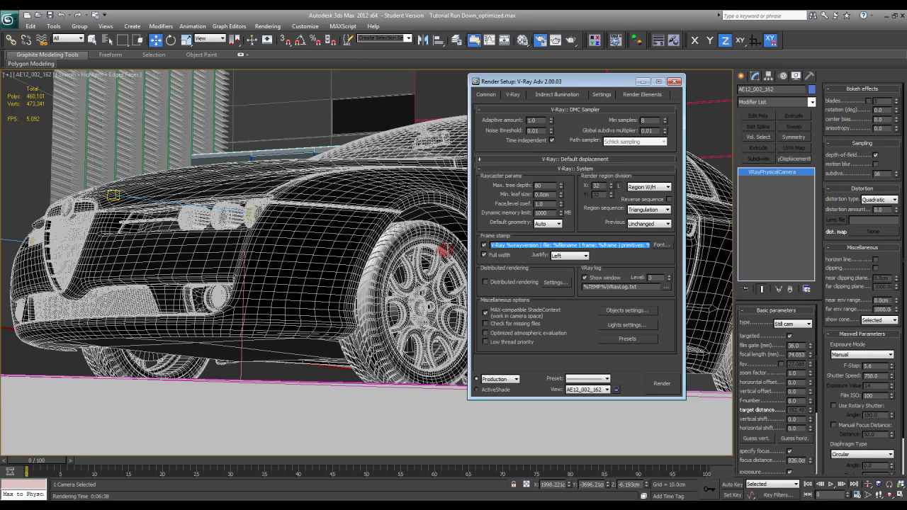
key("BackSpace")
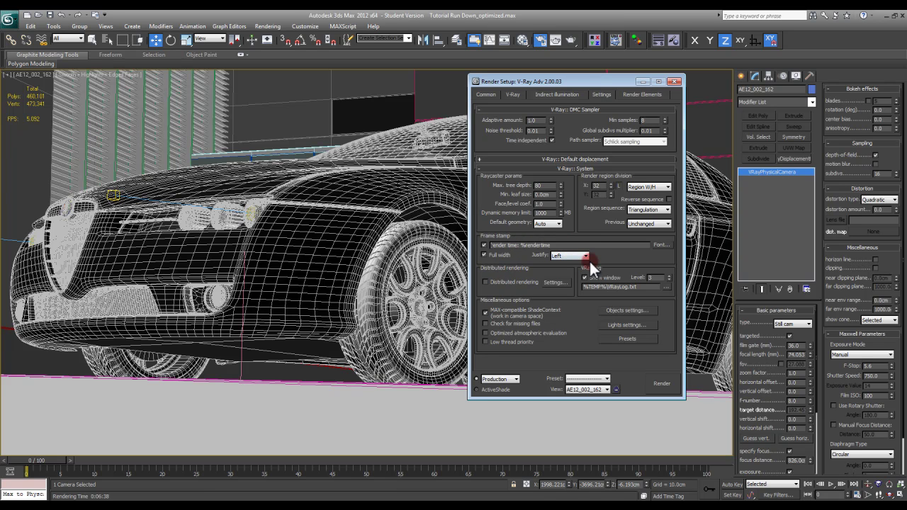
Try a max subdivs value of 4 for the Adaptive DMC image sampler.
left_click(510, 93)
left_click(522, 241)
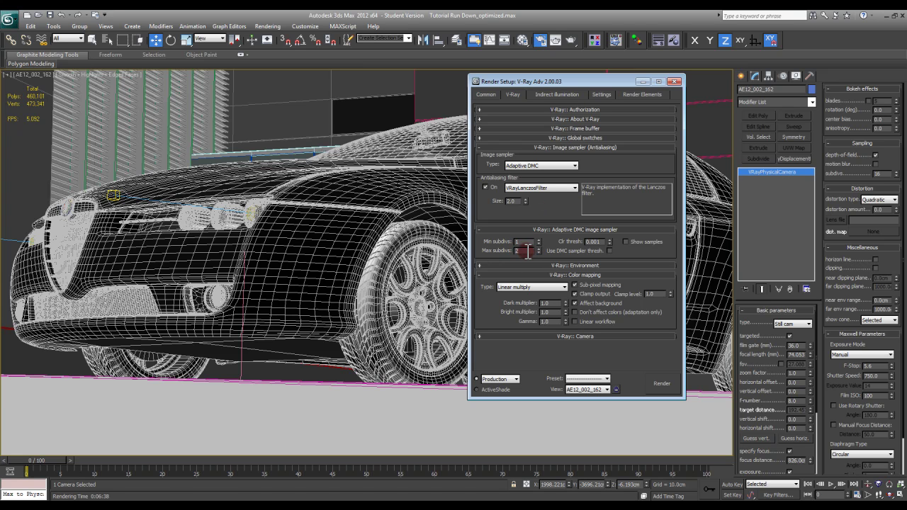
double_click(518, 241)
left_click(513, 249)
double_click(528, 251)
type("4")
left_click(551, 206)
left_click(536, 206)
Review the indirect illumination and Adaptive DMC sampler settings, and close the render setup.
left_click(553, 93)
scroll(555, 259, "down", 6)
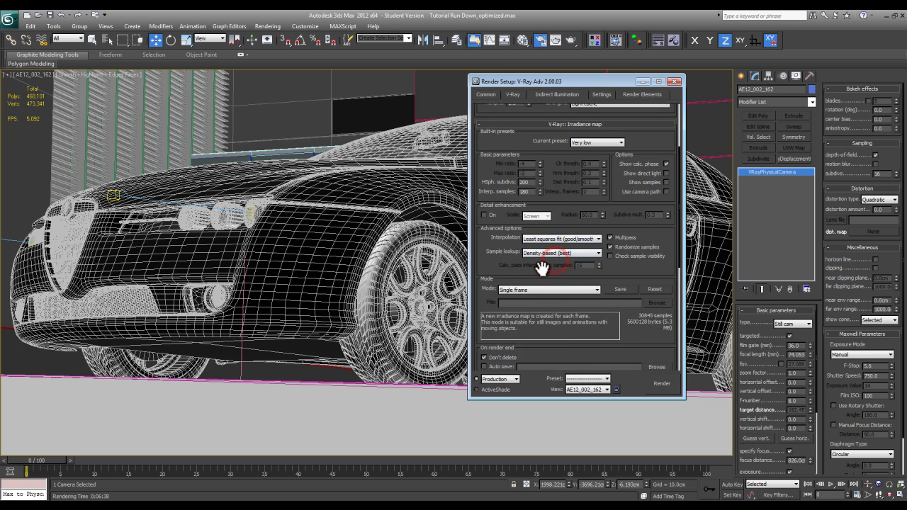
scroll(549, 294, "up", 8)
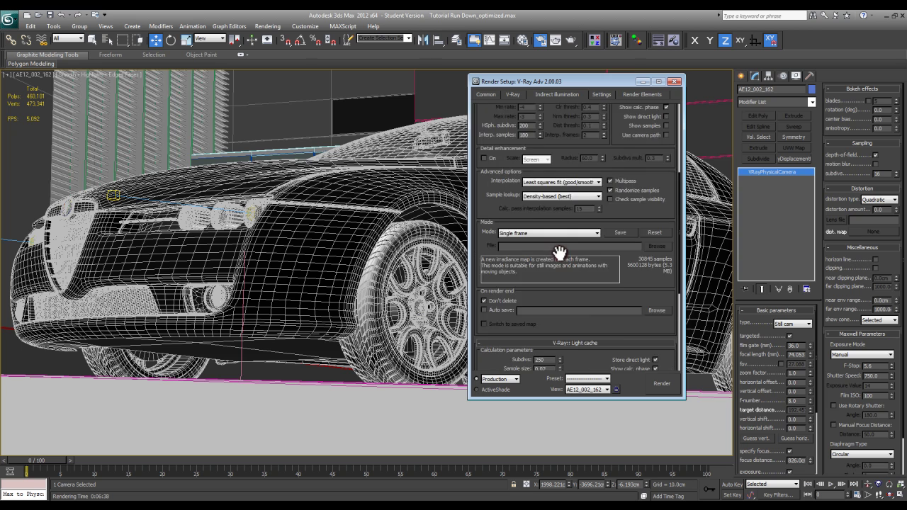
left_click(515, 95)
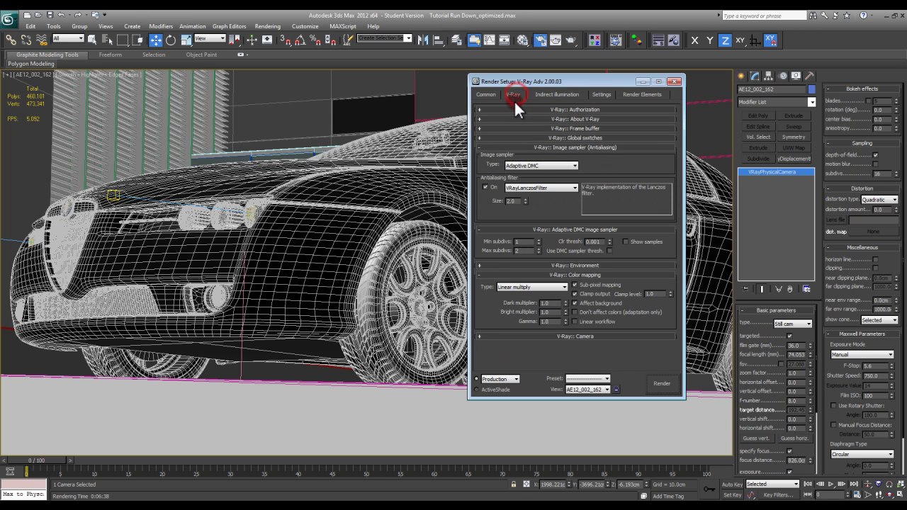
double_click(530, 240)
left_click(675, 83)
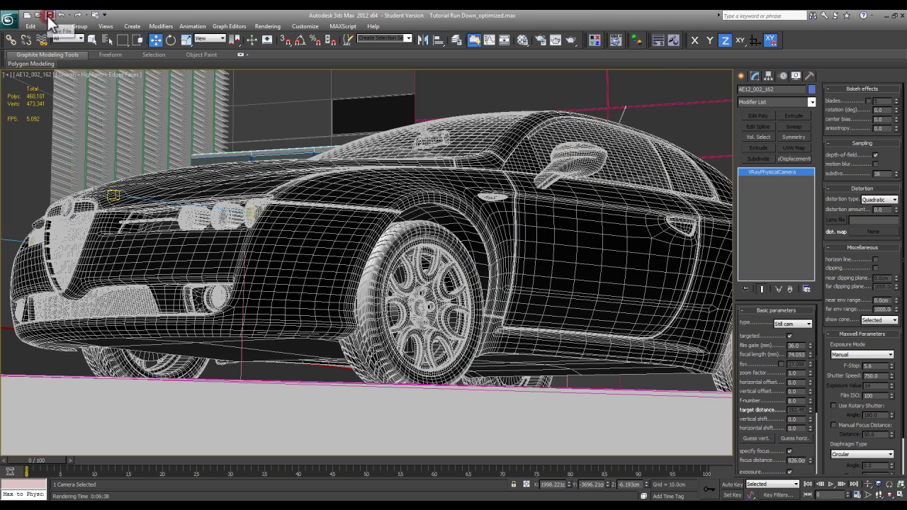
Save a copy of the scene as Tutorial Run Down_optimized_med.
left_click(15, 21)
left_click(31, 124)
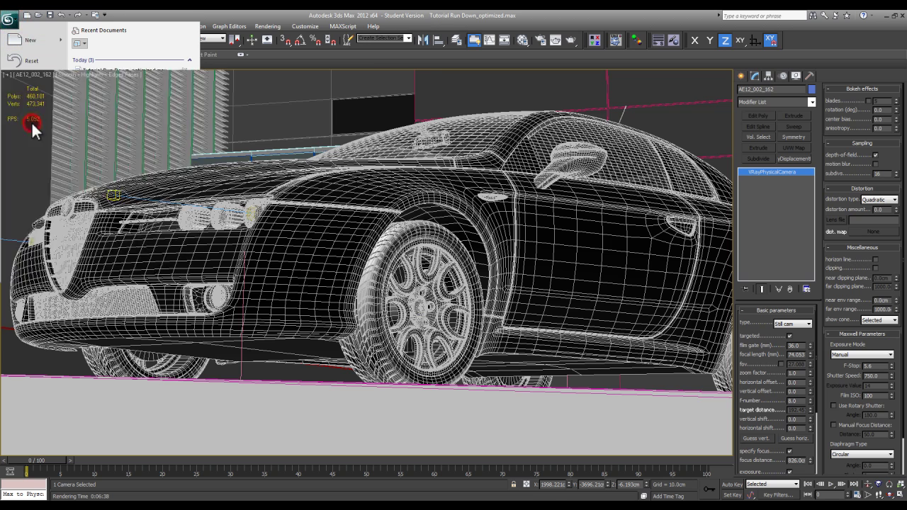
left_click(119, 334)
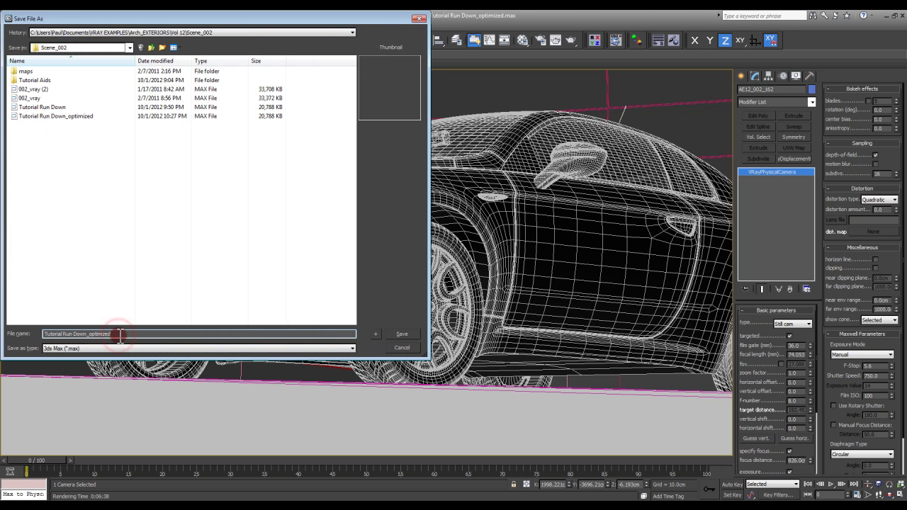
type("_med")
left_click(402, 334)
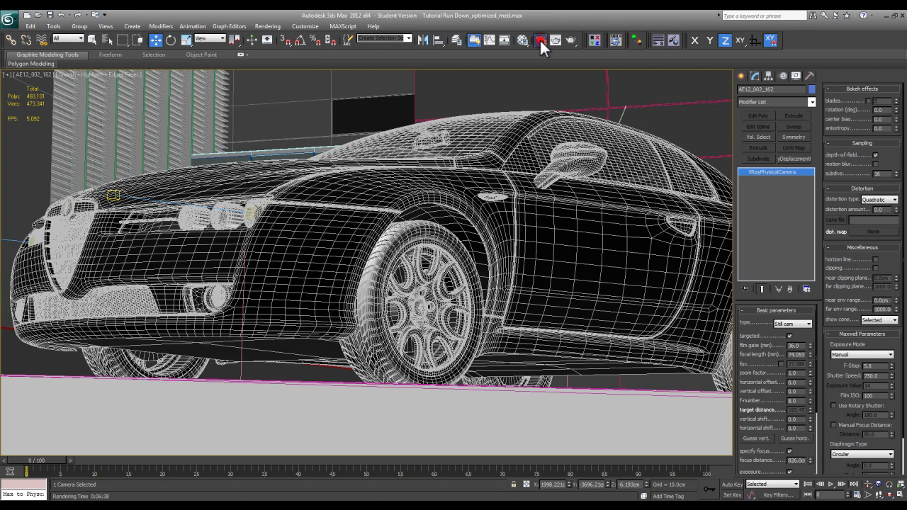
Review the list of available render presets in the render setup without loading one, and close the setup.
left_click(539, 39)
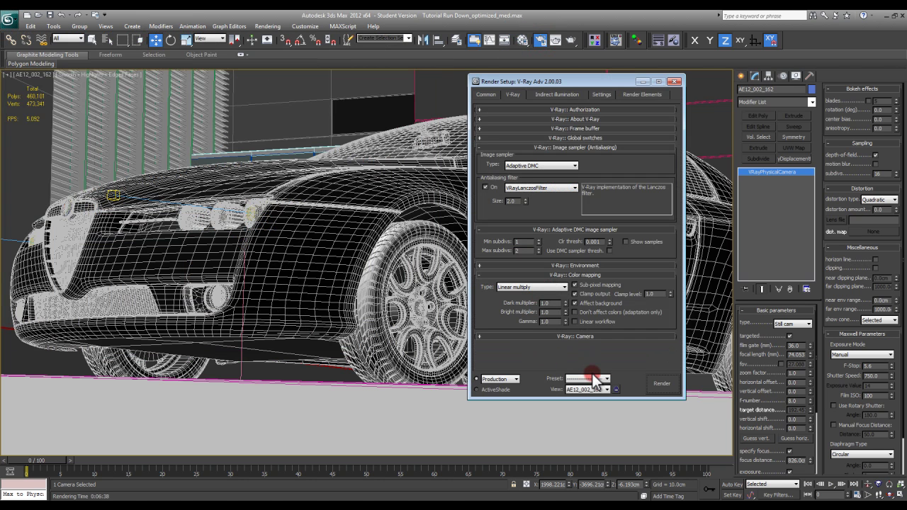
left_click(581, 378)
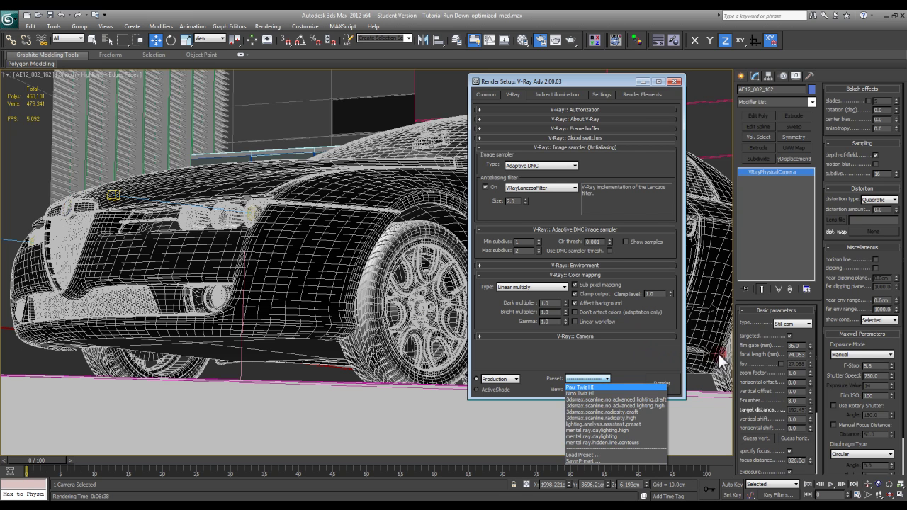
left_click(655, 360)
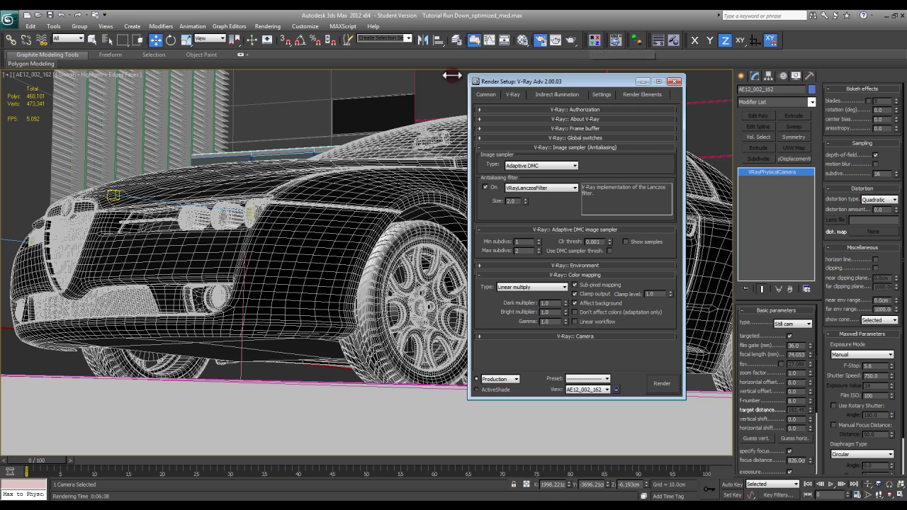
left_click(674, 82)
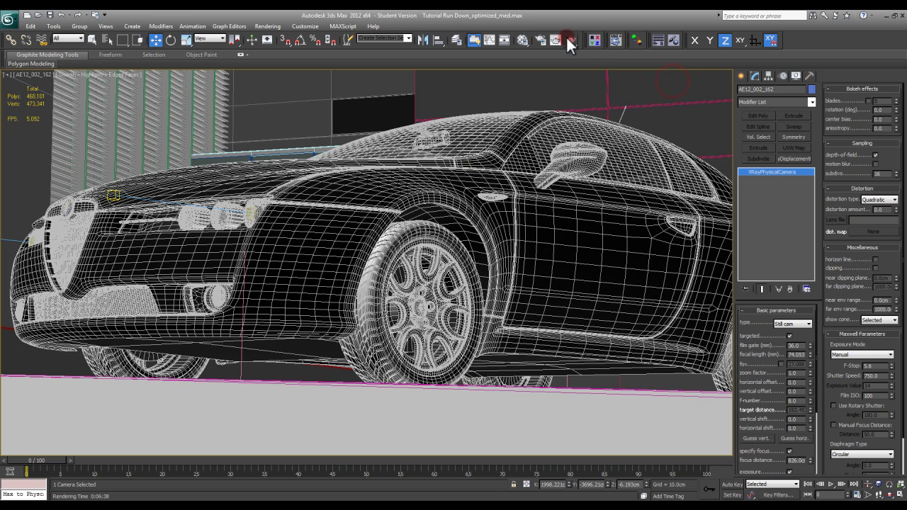
Clone the previous draft render into its own window for comparison and render the car's camera view with the medium settings.
left_click(568, 37)
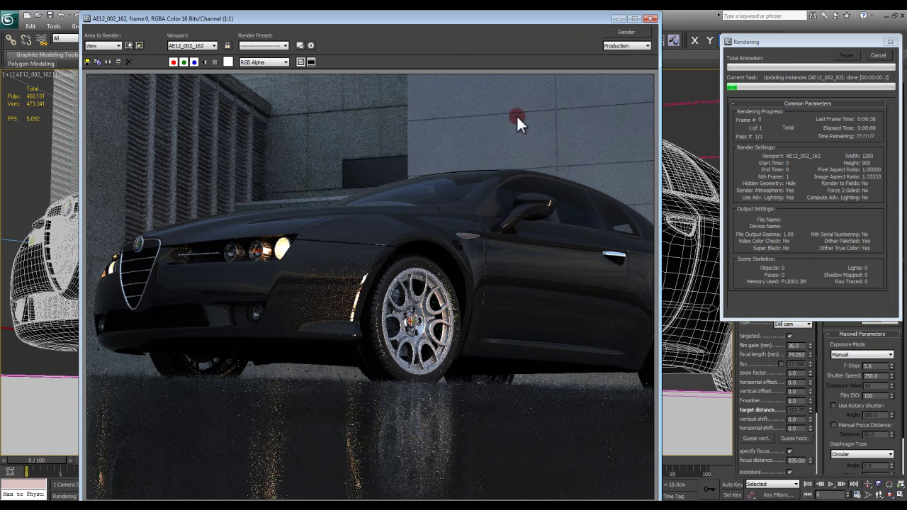
left_click(878, 55)
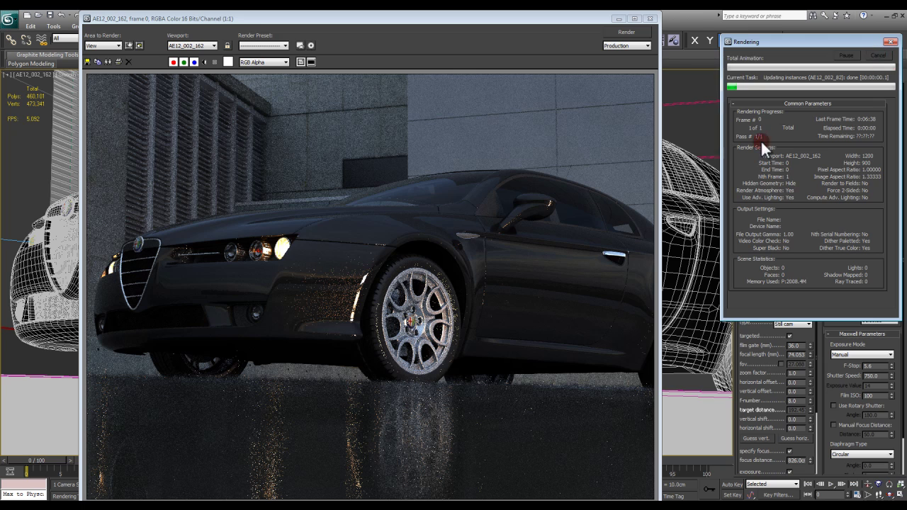
left_click(107, 61)
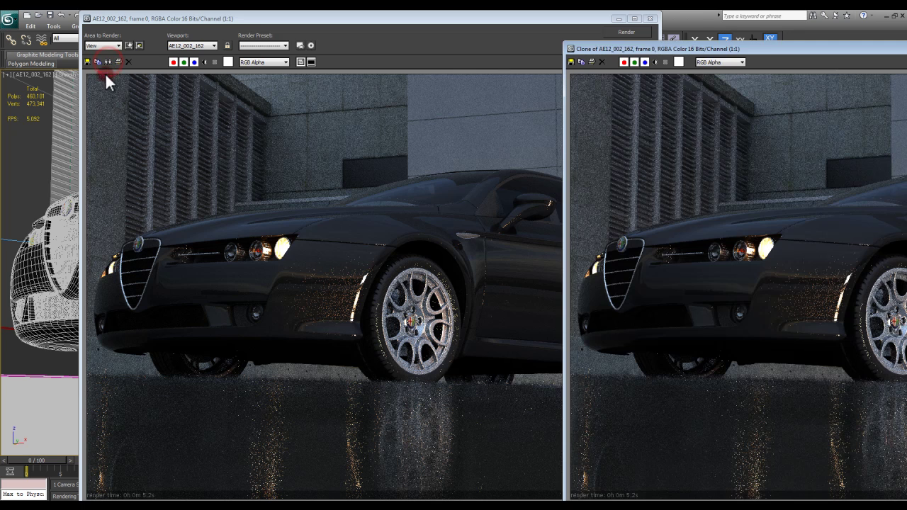
mouse_move(736, 20)
left_mouse_down()
mouse_move(641, 47)
mouse_move(286, 27)
mouse_move(281, 14)
left_mouse_up()
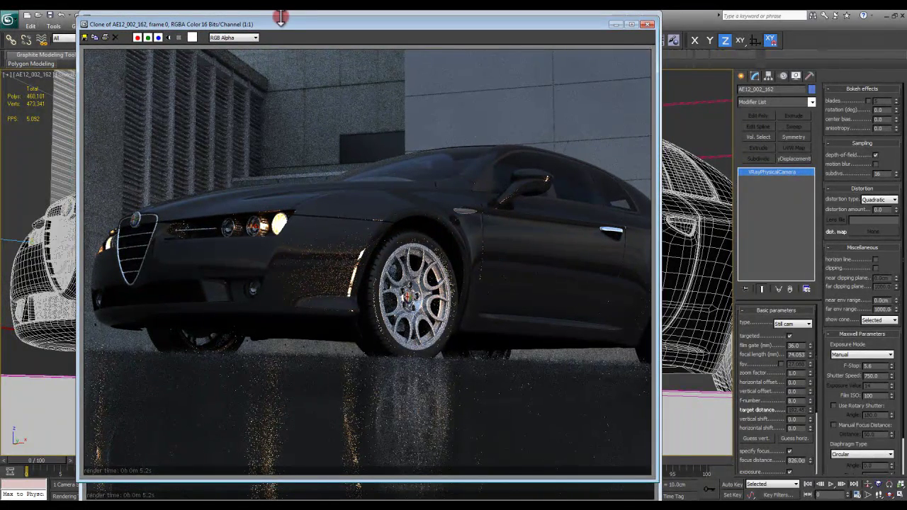
left_click(617, 17)
left_click(623, 33)
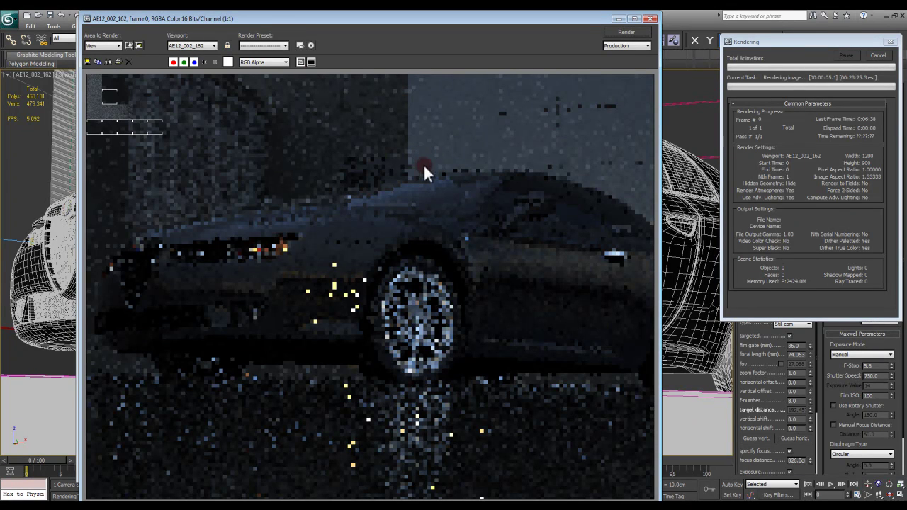
Arrange the new render beside the draft clone and compare the noise on the bumper, wheel and floor reflections.
mouse_move(267, 19)
left_mouse_down()
mouse_move(413, 17)
mouse_move(320, 19)
left_mouse_up()
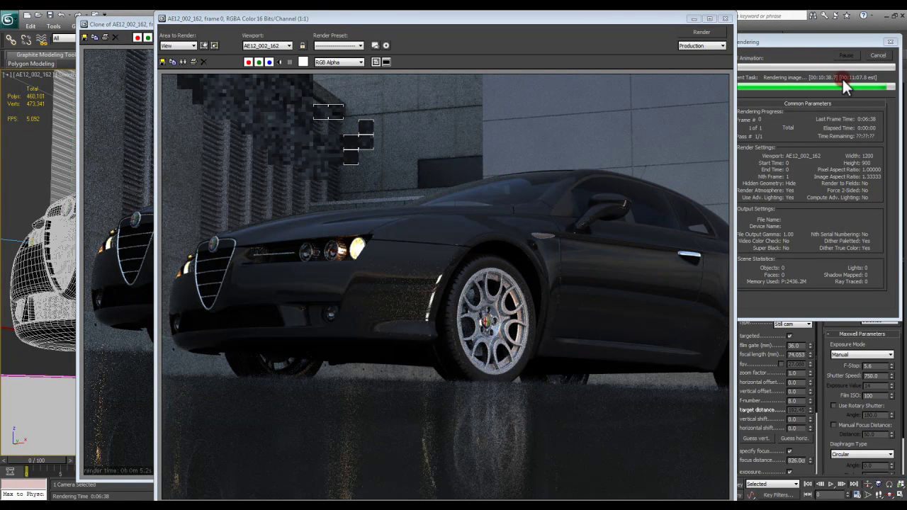
left_click_drag(443, 19, 631, 17)
left_click(298, 22)
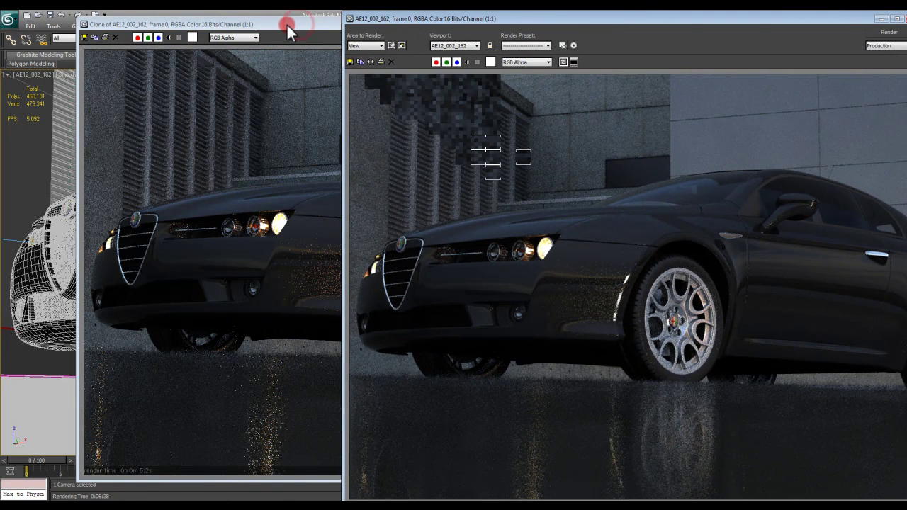
left_click(407, 206)
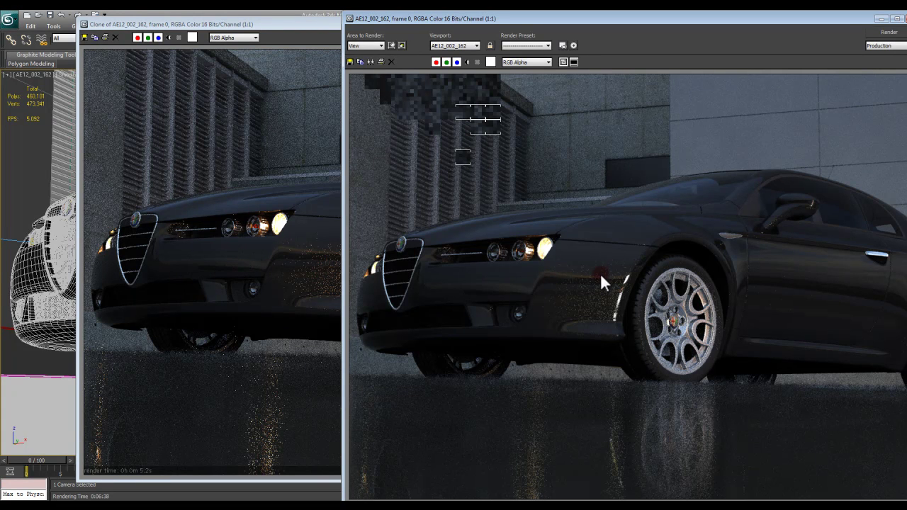
left_click_drag(677, 17, 736, 16)
left_click(657, 232)
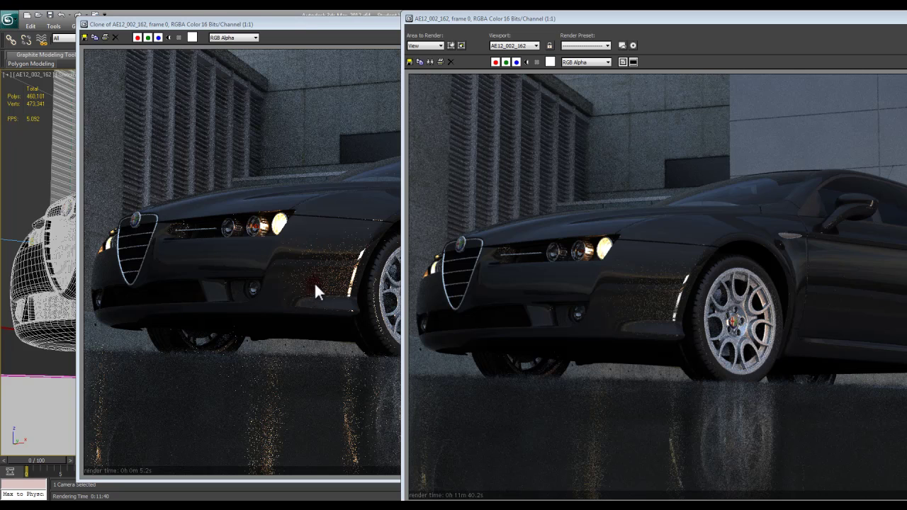
mouse_move(298, 23)
left_mouse_down()
mouse_move(222, 19)
mouse_move(224, 27)
left_mouse_up()
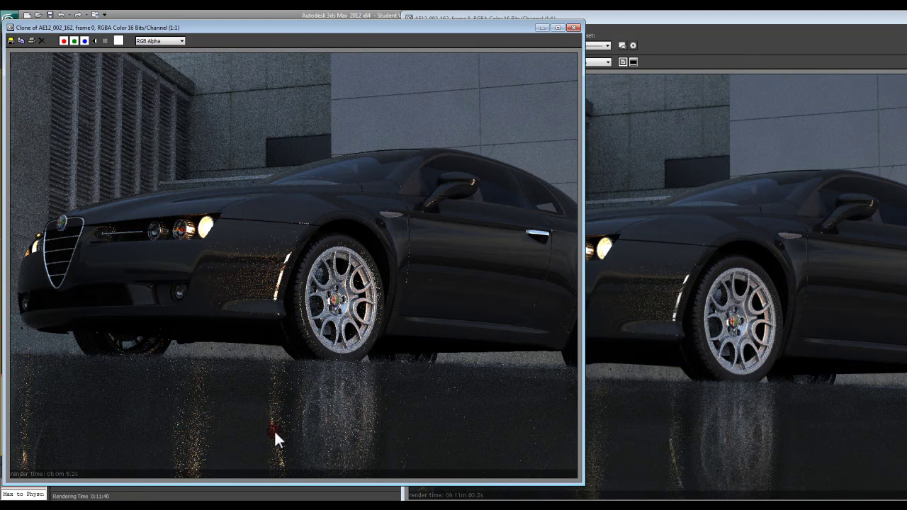
left_click(676, 386)
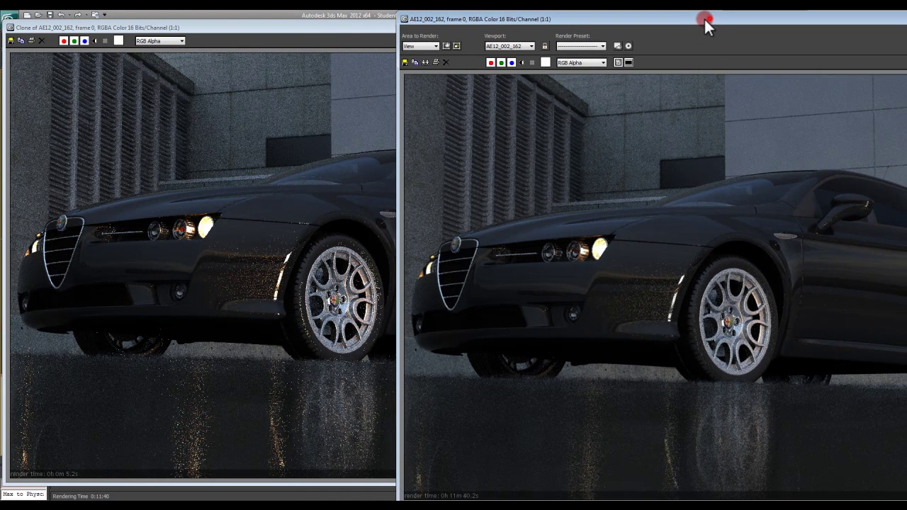
left_click_drag(704, 19, 634, 18)
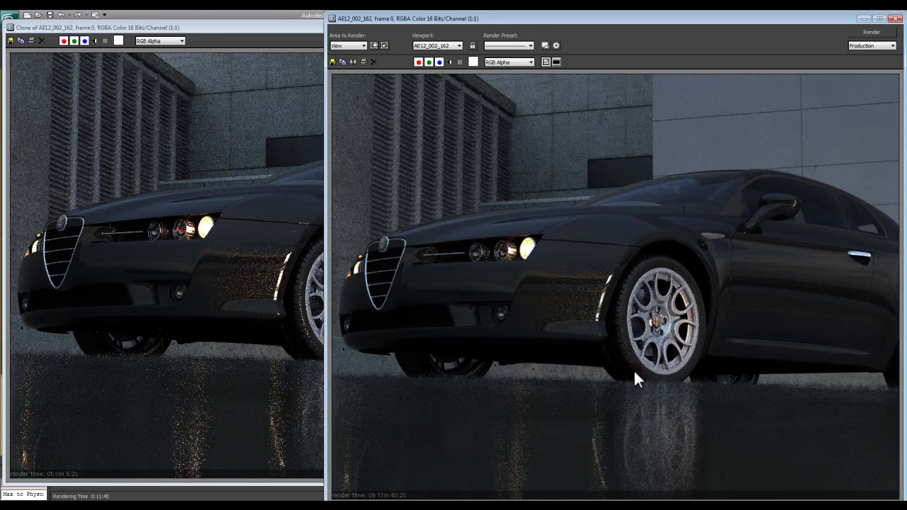
left_click(260, 300)
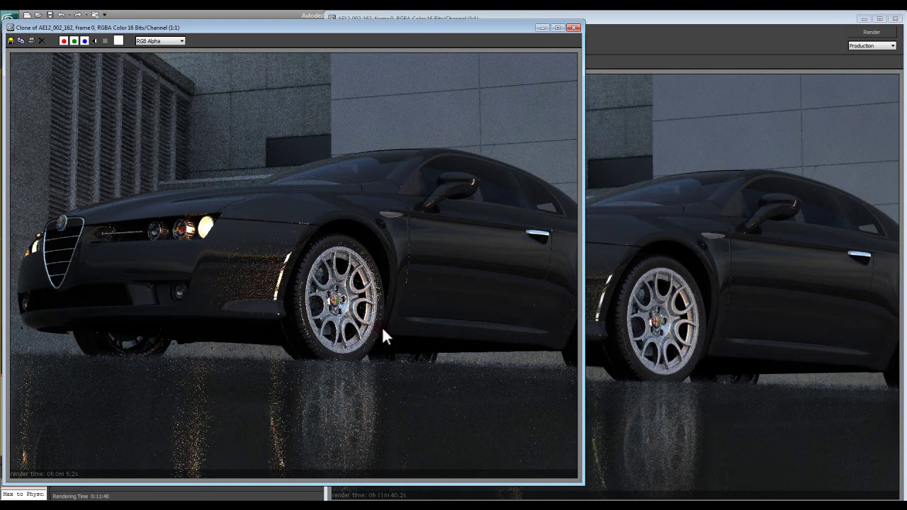
left_click(709, 333)
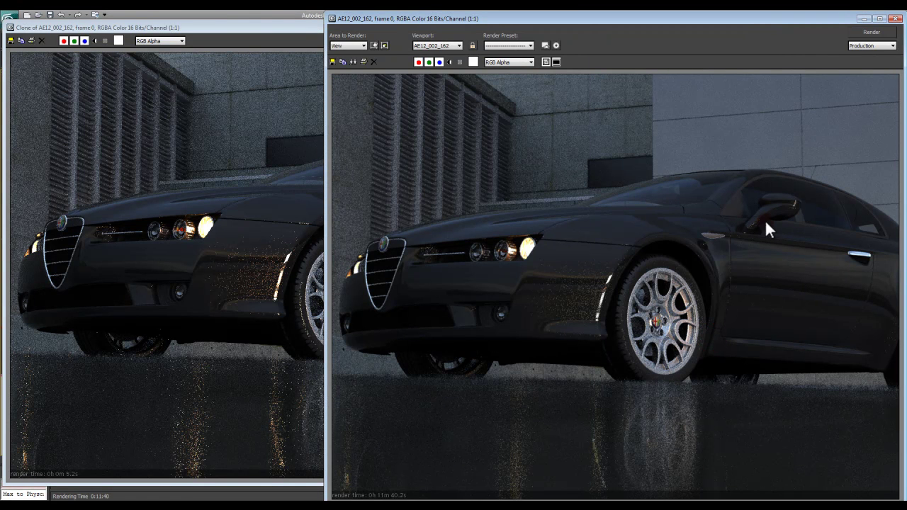
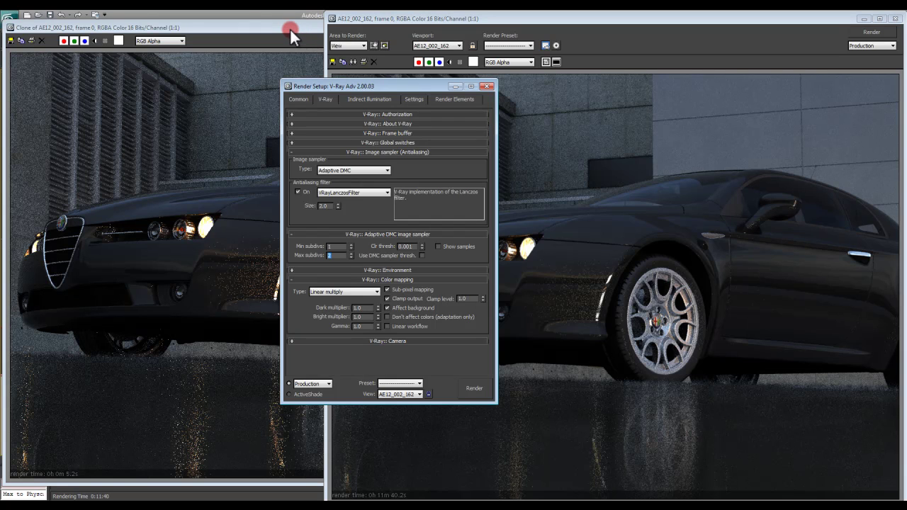
Minimize the draft clone, clone the finished medium render and place that clone beside the rendered frame window.
double_click(290, 28)
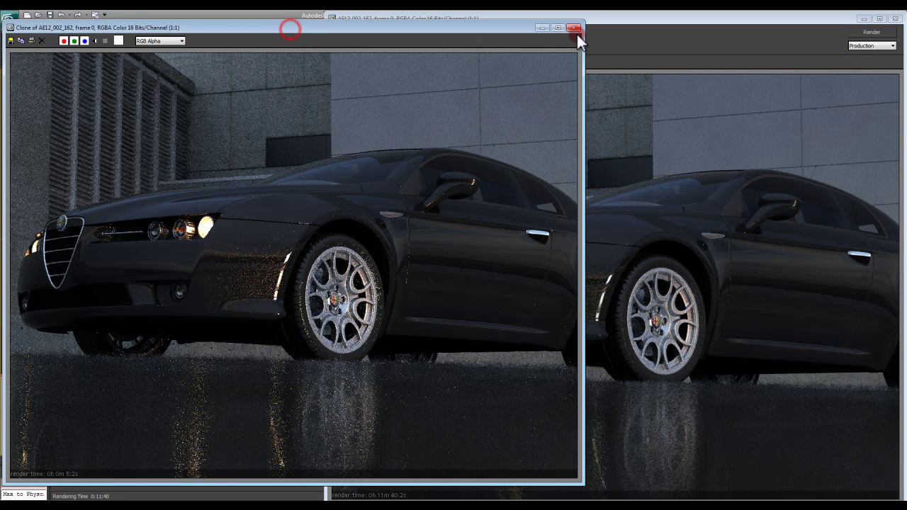
left_click(545, 26)
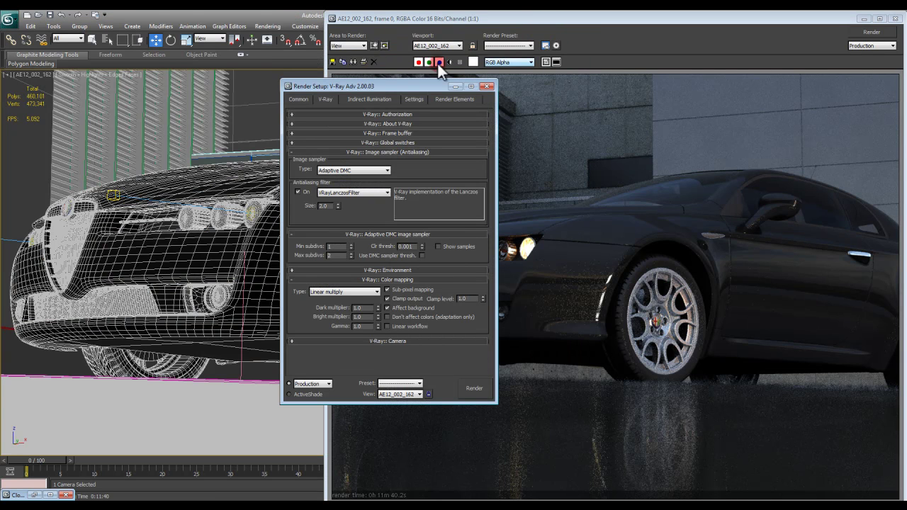
left_click(353, 62)
left_click_drag(775, 46, 227, 29)
left_click(409, 17)
Set the Adaptive DMC image sampler's max subdivs to 6.
left_click(546, 44)
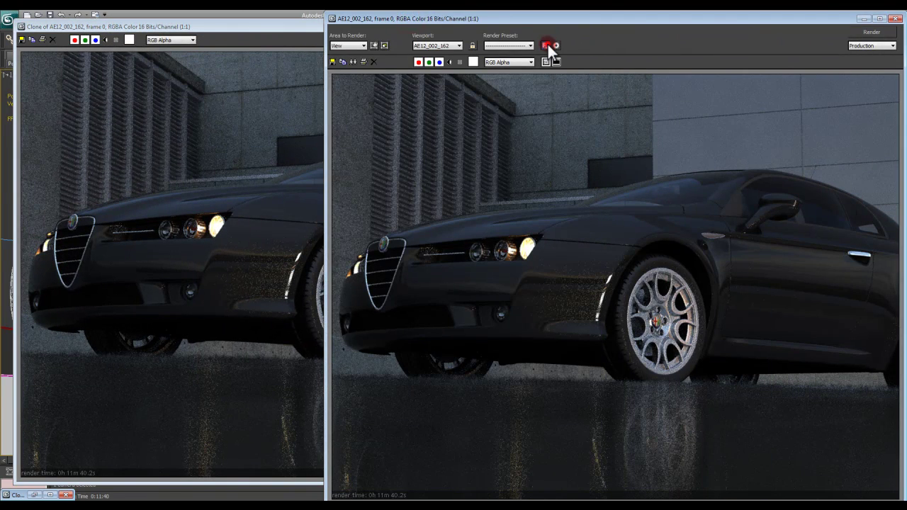
double_click(336, 255)
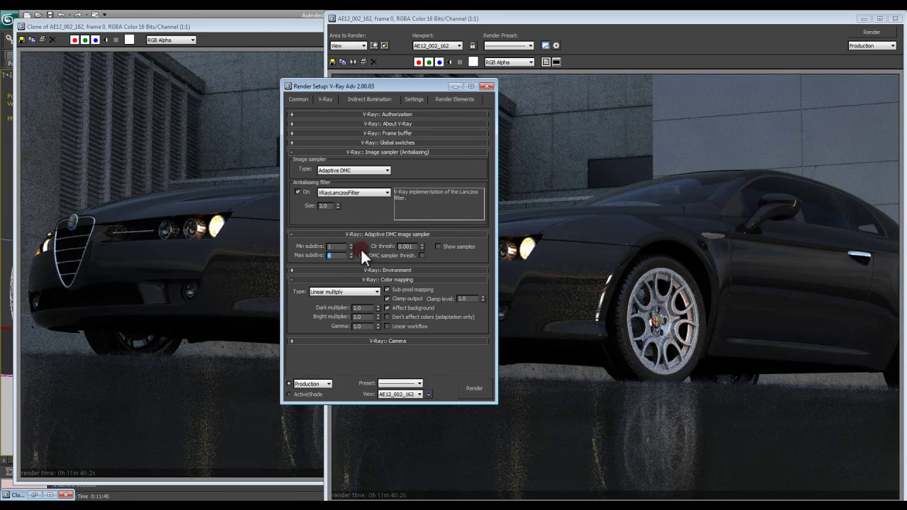
left_click_drag(421, 85, 322, 89)
left_click(234, 250)
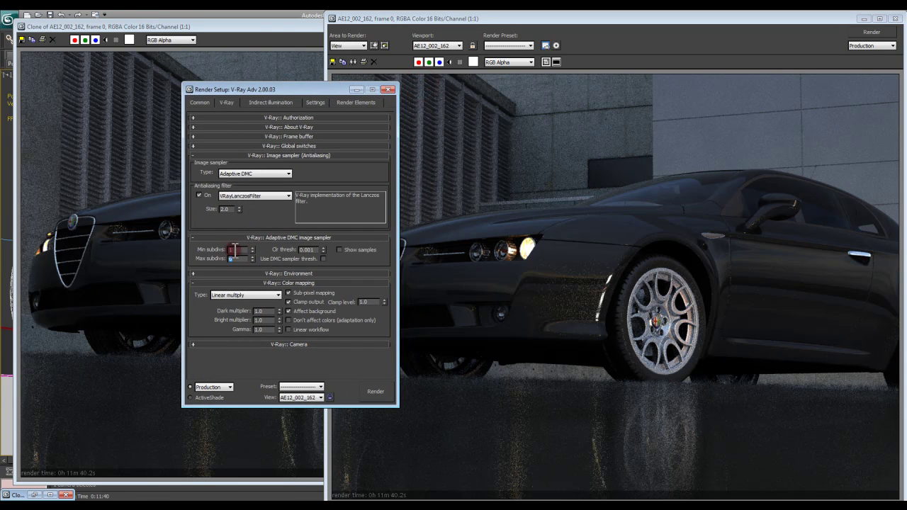
Examine the indirect illumination, DMC sampler and system settings, and return to the image sampler settings.
left_click(255, 101)
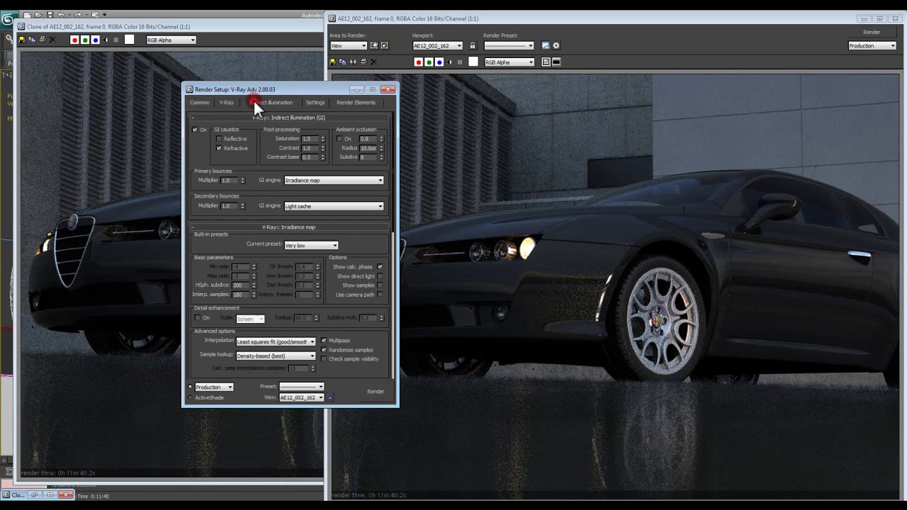
left_click(267, 263)
scroll(264, 326, "down", 2)
scroll(262, 340, "down", 4)
scroll(260, 338, "up", 8)
left_click(316, 102)
left_click(278, 131)
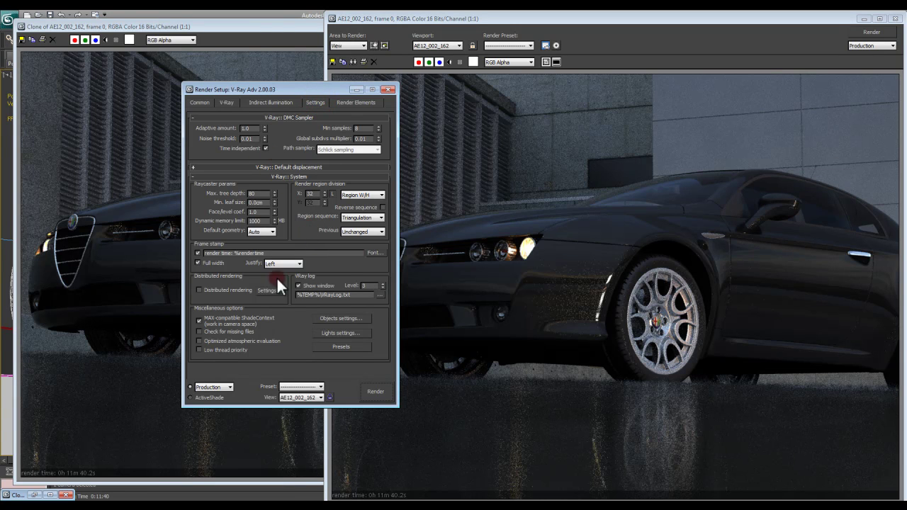
left_click(226, 104)
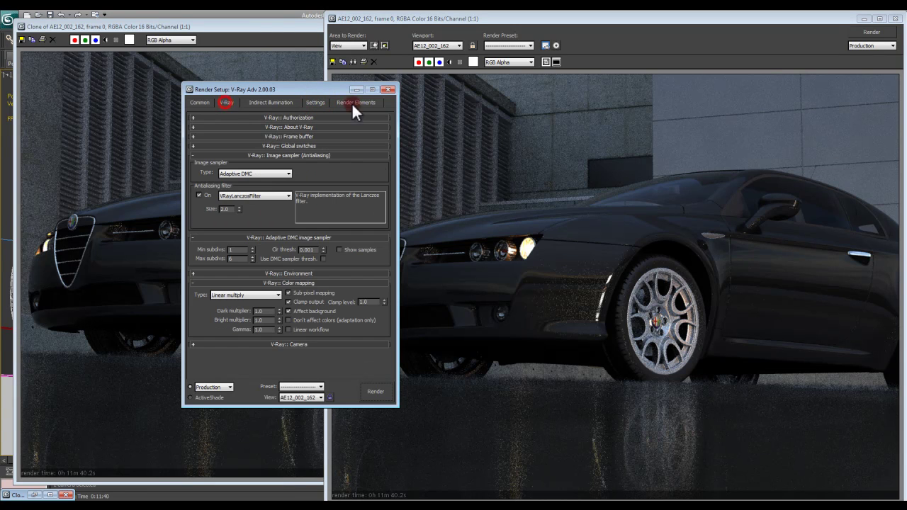
Restrict rendering to a region around the speckled front bumper area beside the wheel, and render that region.
left_click(373, 46)
left_click_drag(642, 192, 559, 304)
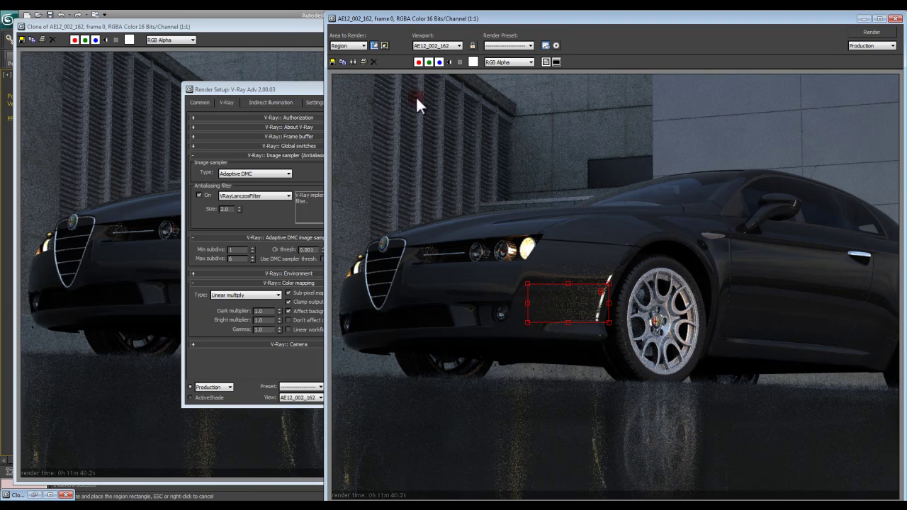
left_click(374, 46)
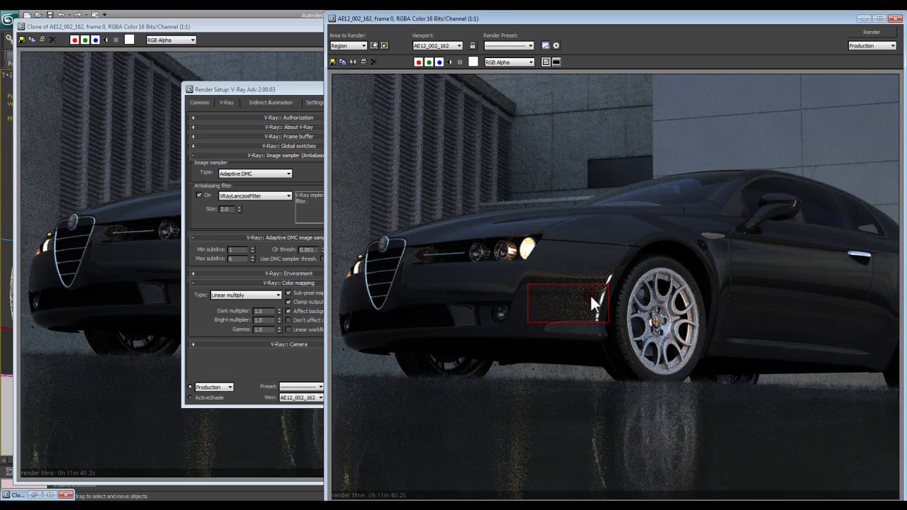
left_click(874, 32)
left_click_drag(649, 21, 570, 17)
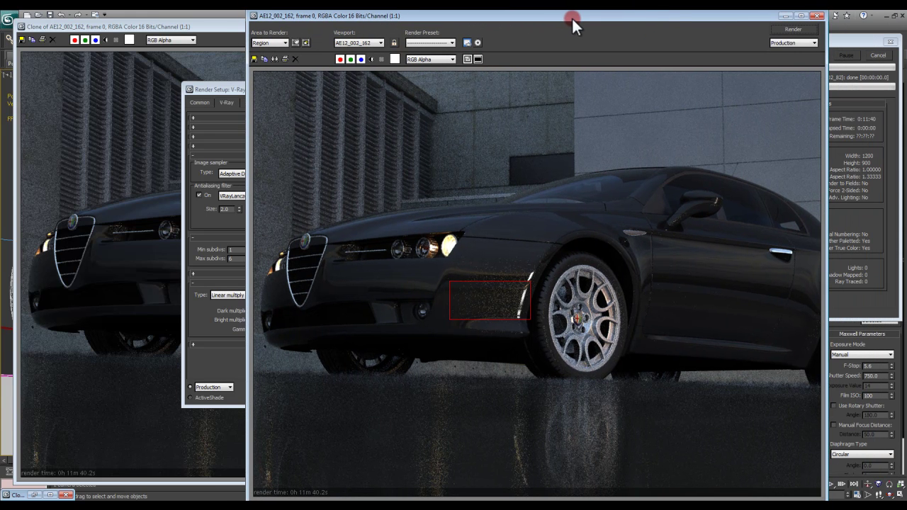
left_click(822, 33)
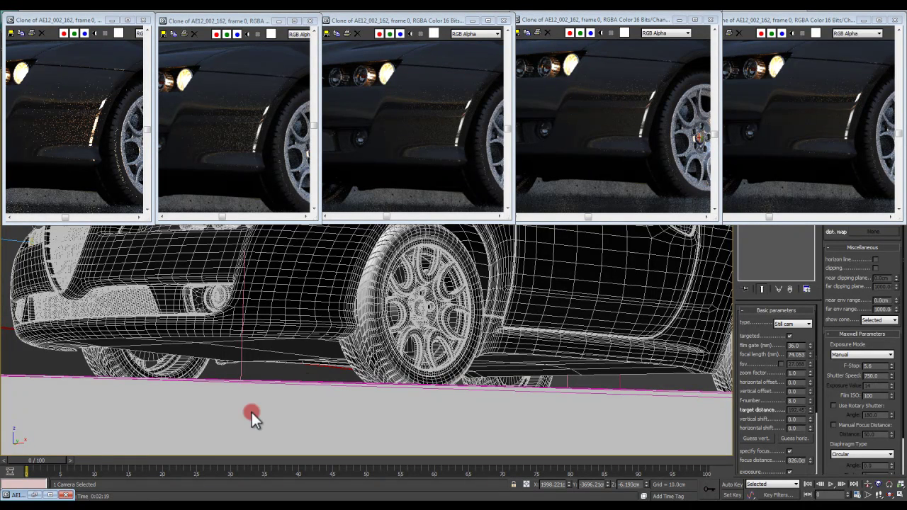
Inspect the bumper region in the rendered frame and compare it with the row of cloned test renders.
left_click(36, 493)
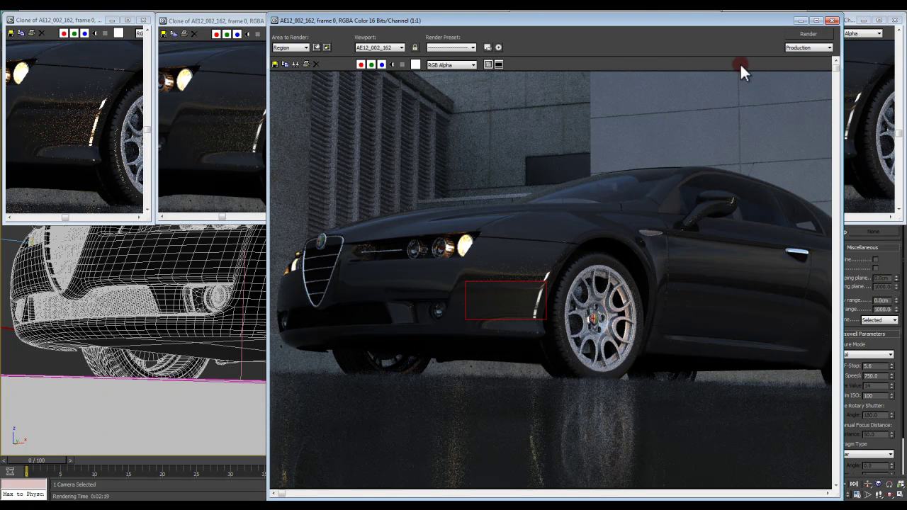
left_click(795, 20)
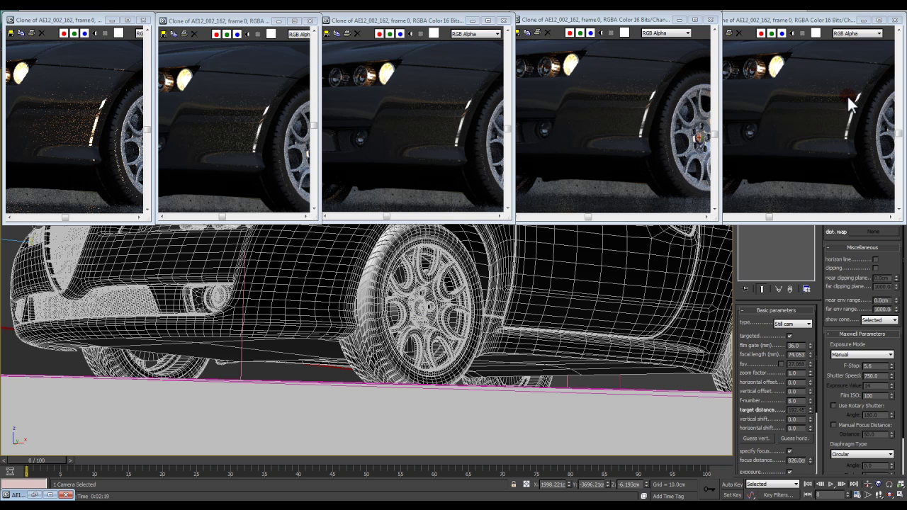
left_click(815, 85)
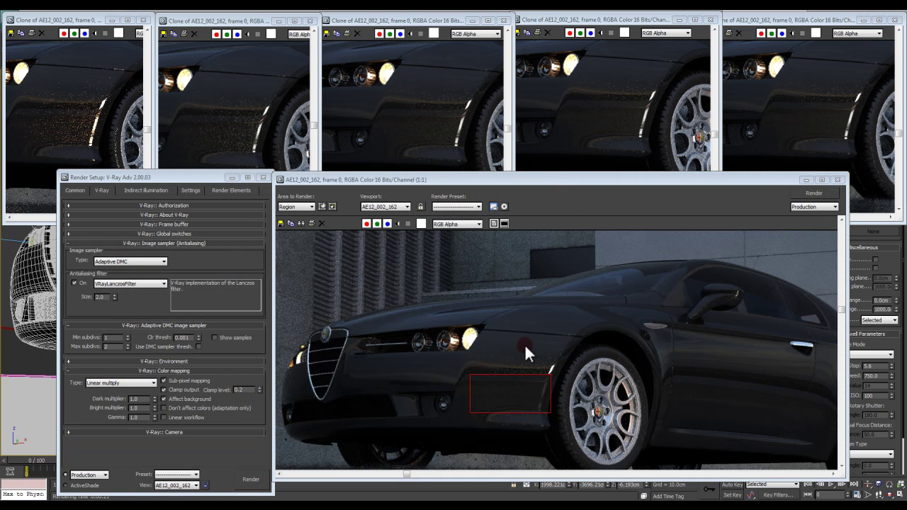
middle_click_drag(585, 371, 585, 354)
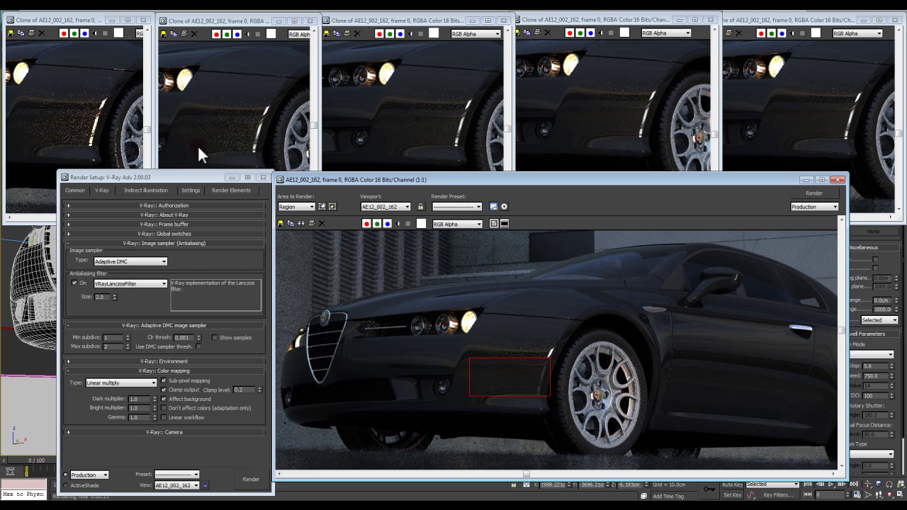
Check the image sampler's max subdivs and set the color mapping clamp level to 0.2.
double_click(113, 347)
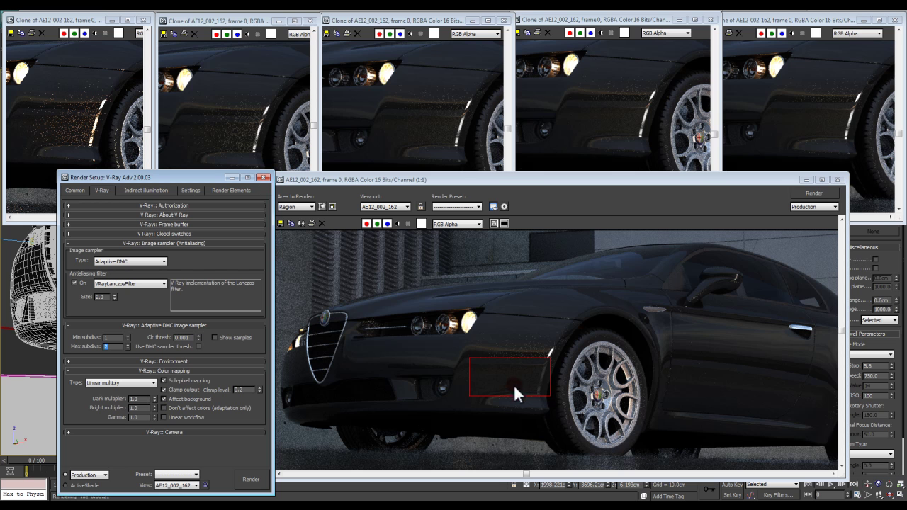
left_click(186, 389)
type("0.2")
key("Return")
Compare the rendered bumper region with the cloned test renders, and re-enter 0.2 as the clamp level.
left_click(522, 379)
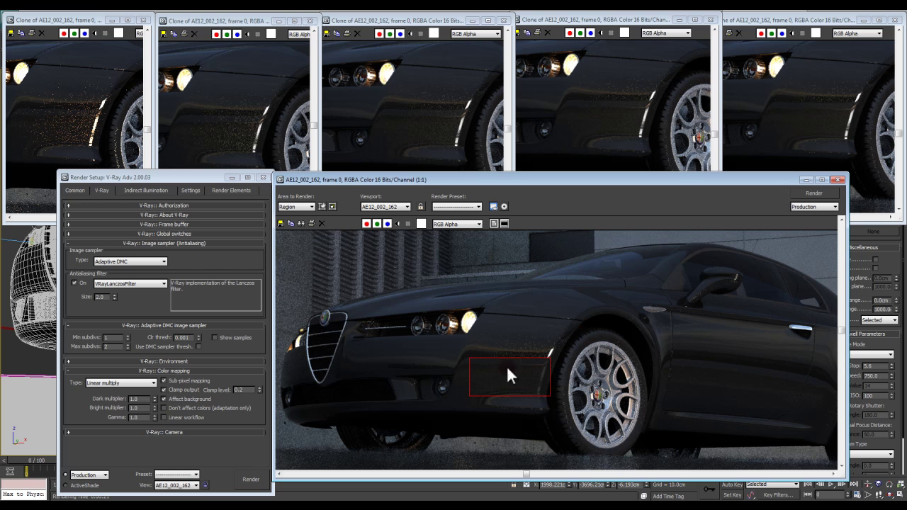
left_click(811, 126)
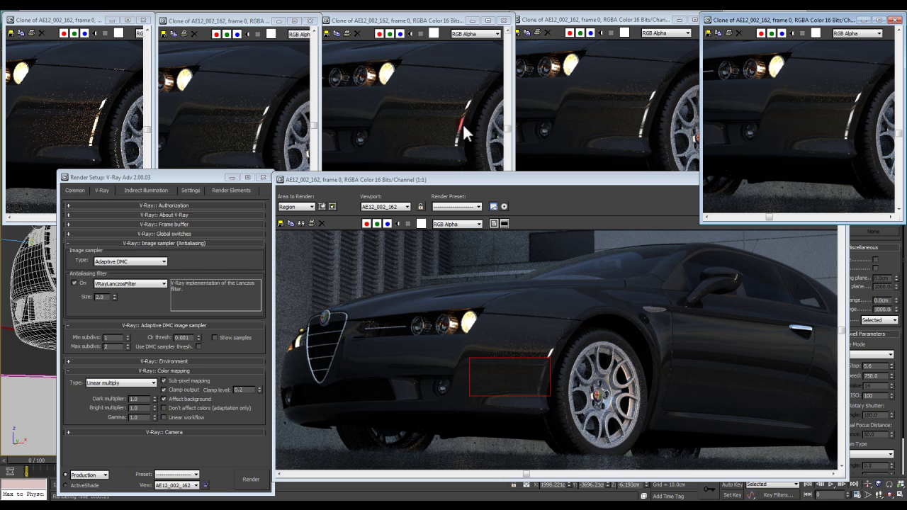
left_click(440, 132)
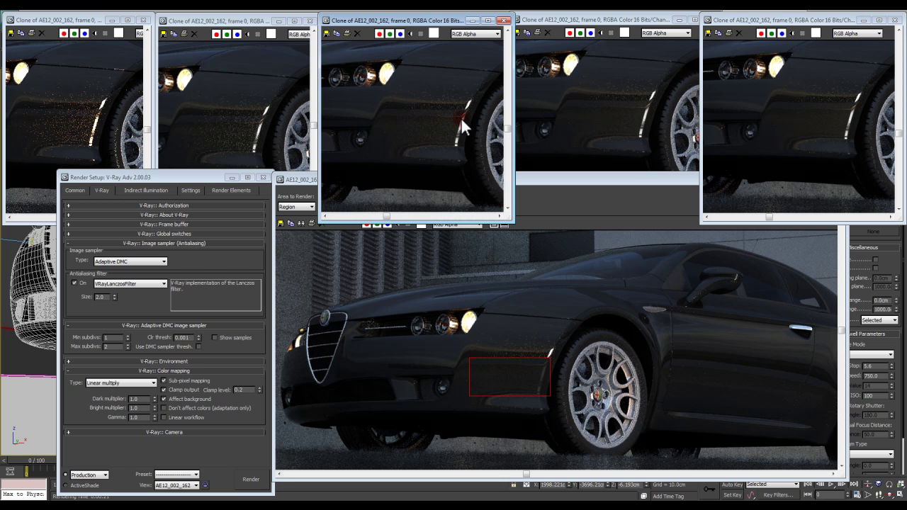
double_click(242, 389)
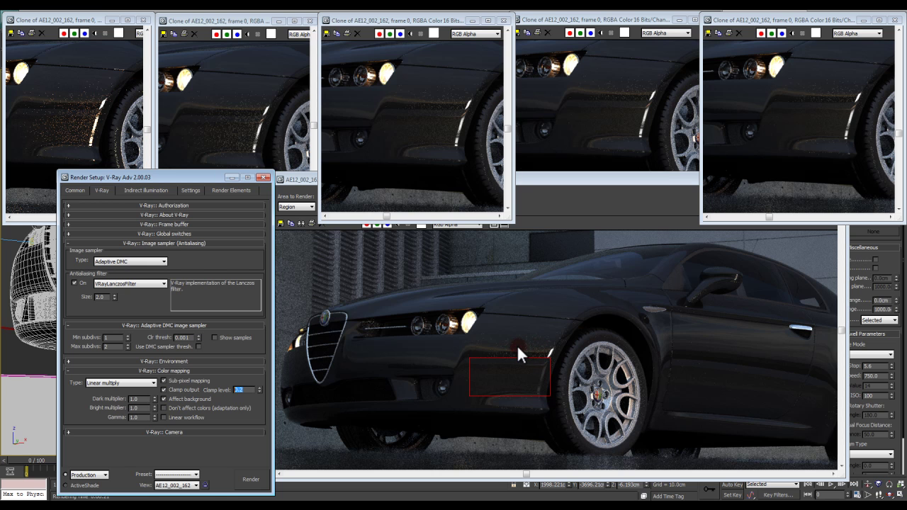
type("0.2")
key("Return")
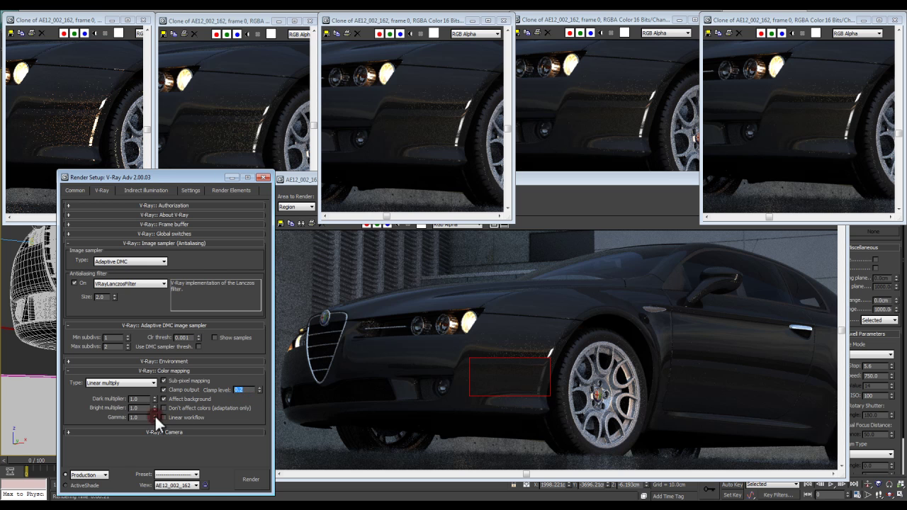
Set the Adaptive DMC image sampler's max subdivs to 3.
left_click(117, 347)
double_click(117, 347)
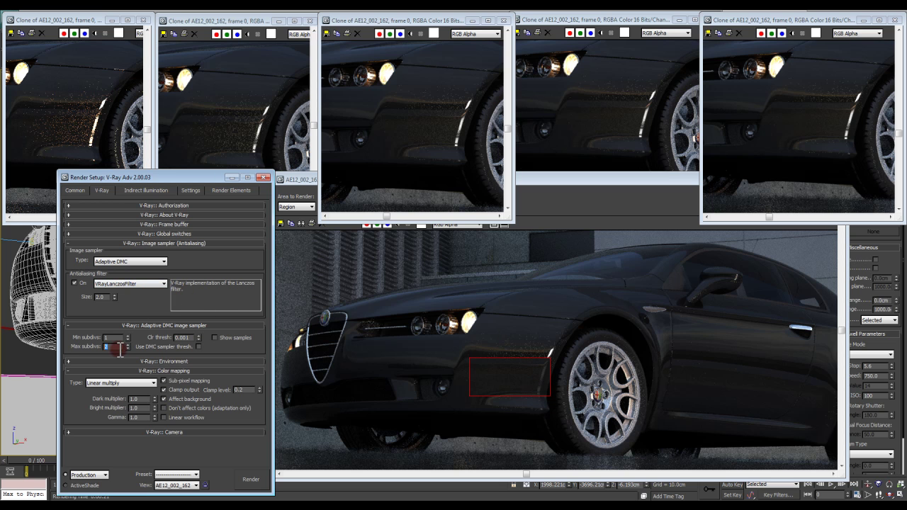
left_click(247, 389)
left_click(627, 373)
left_click(469, 335)
left_click(114, 338)
Review the indirect illumination and general V-Ray settings, and return to the image sampler's max subdivs.
left_click(164, 189)
left_click(186, 294)
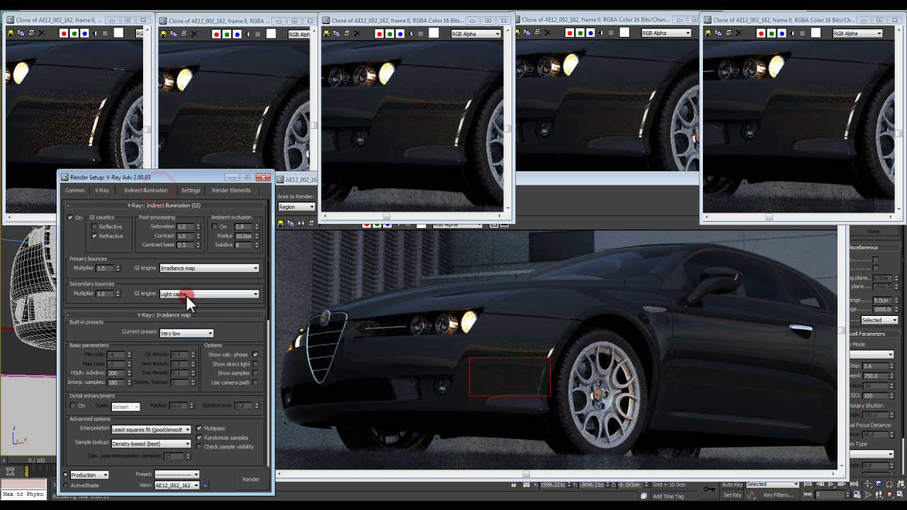
left_click(188, 190)
left_click(103, 190)
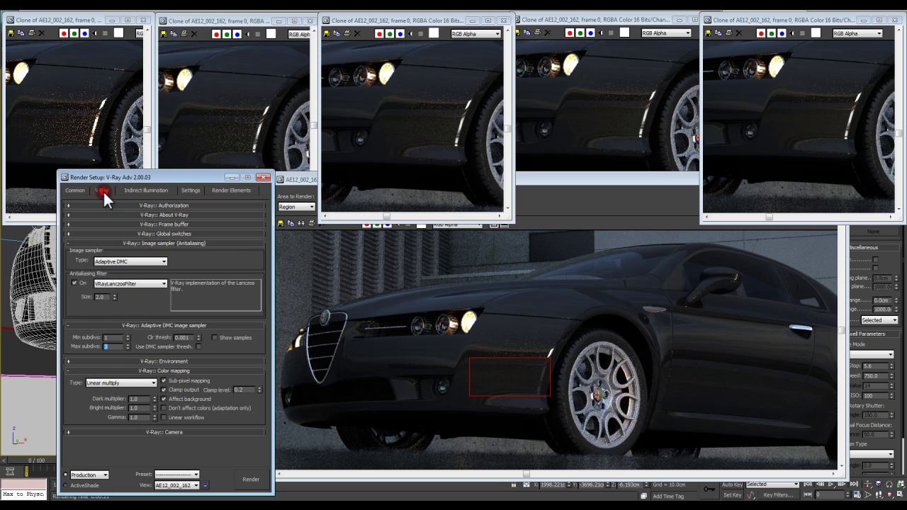
double_click(117, 347)
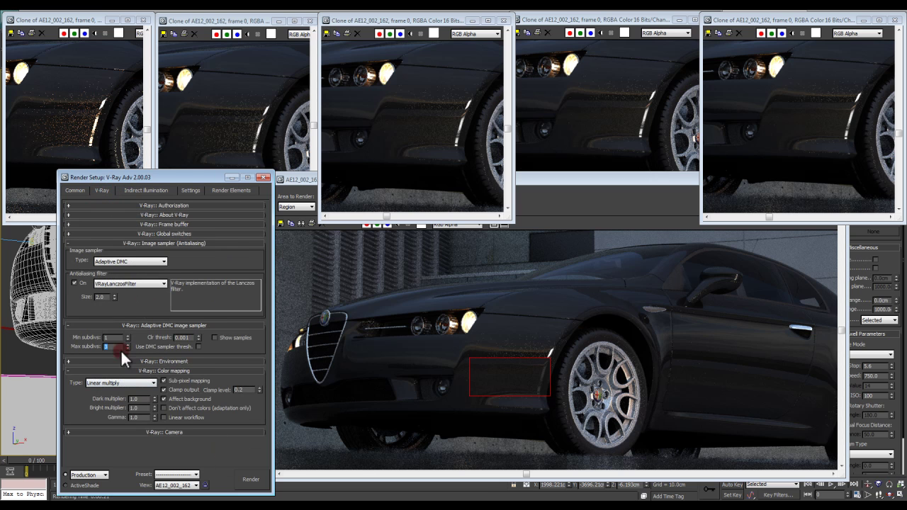
Set the color mapping clamp level to 0.98.
double_click(239, 390)
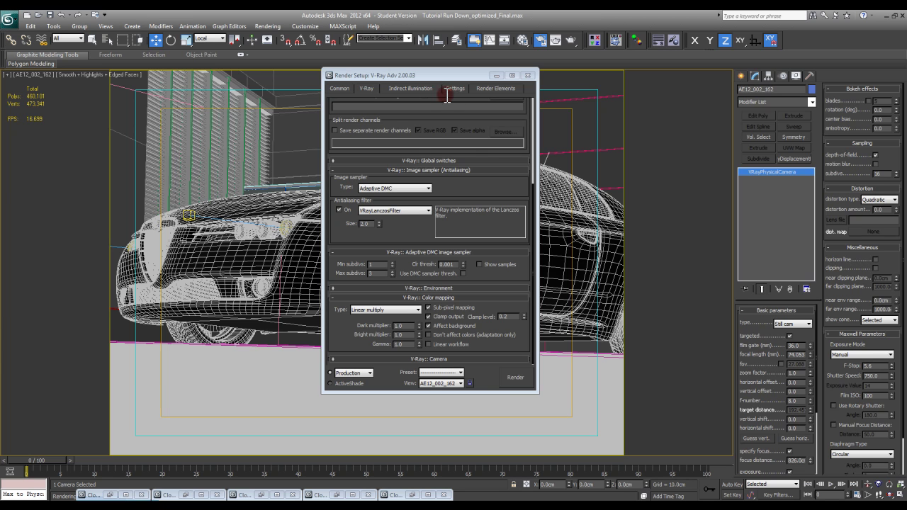
left_click(447, 94)
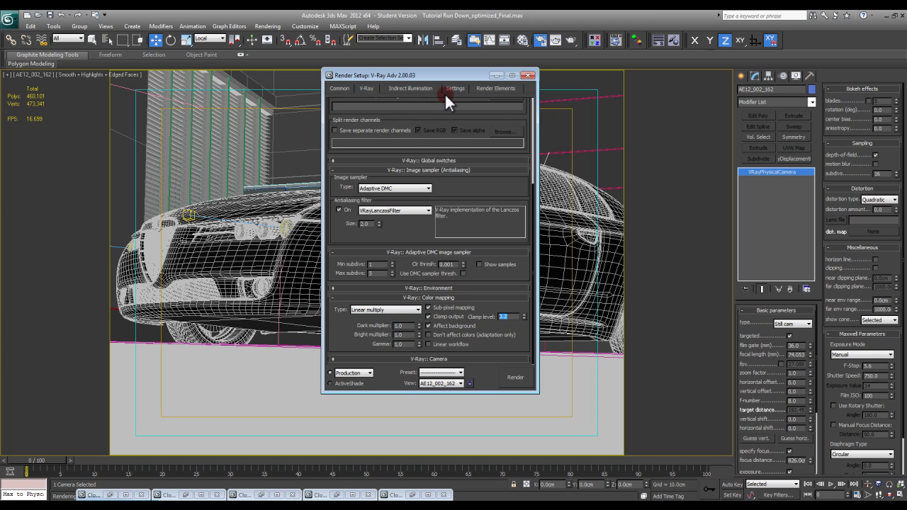
type(".98")
key("Return")
Close the render setup and switch to the layered car image 1.jpg in Photoshop.
left_click(445, 94)
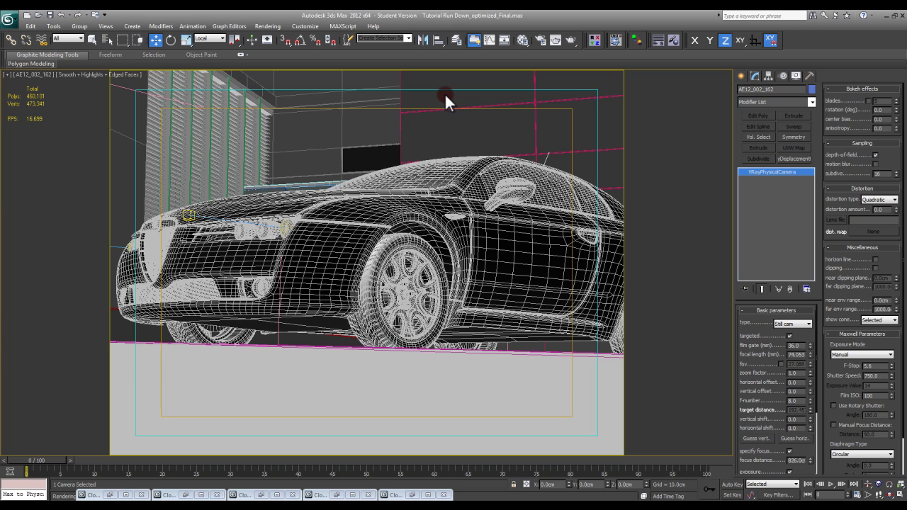
left_click(445, 94)
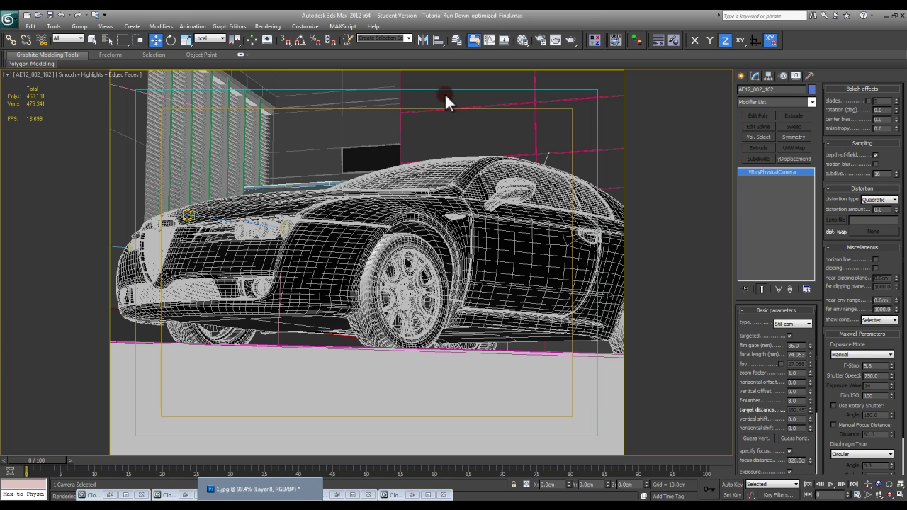
key("alt+Tab")
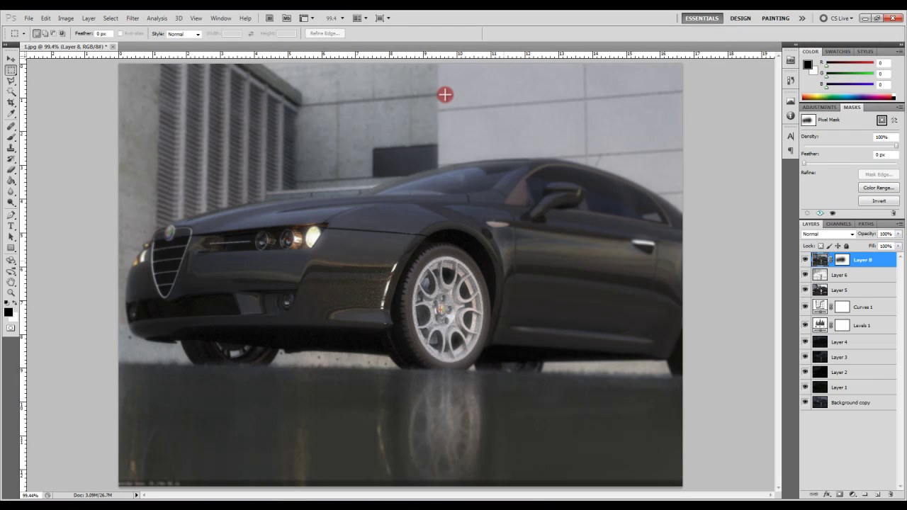